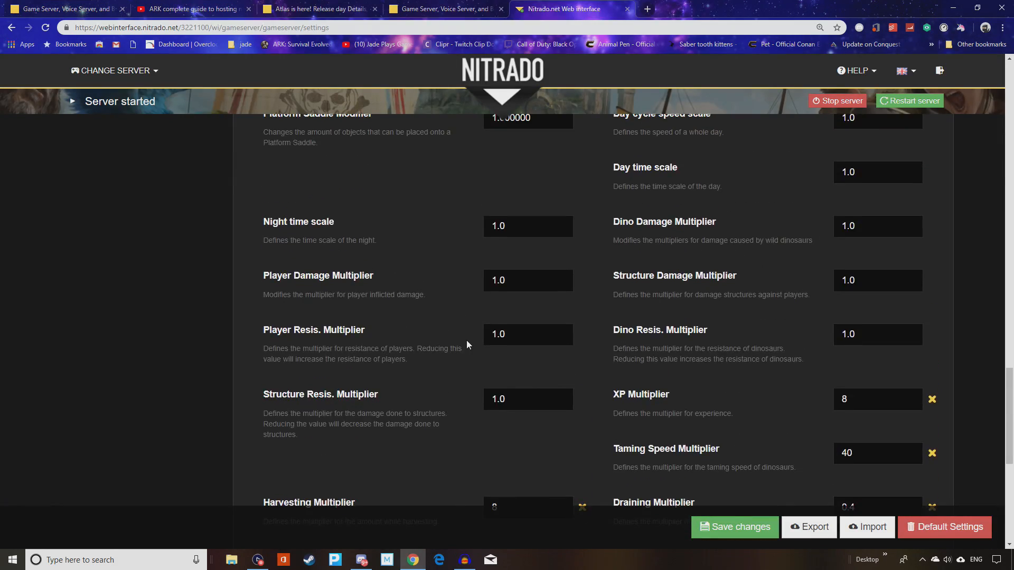
# - Try turning off the PvE option in the Gameplay settings
pyautogui.scroll(15, 466, 344)
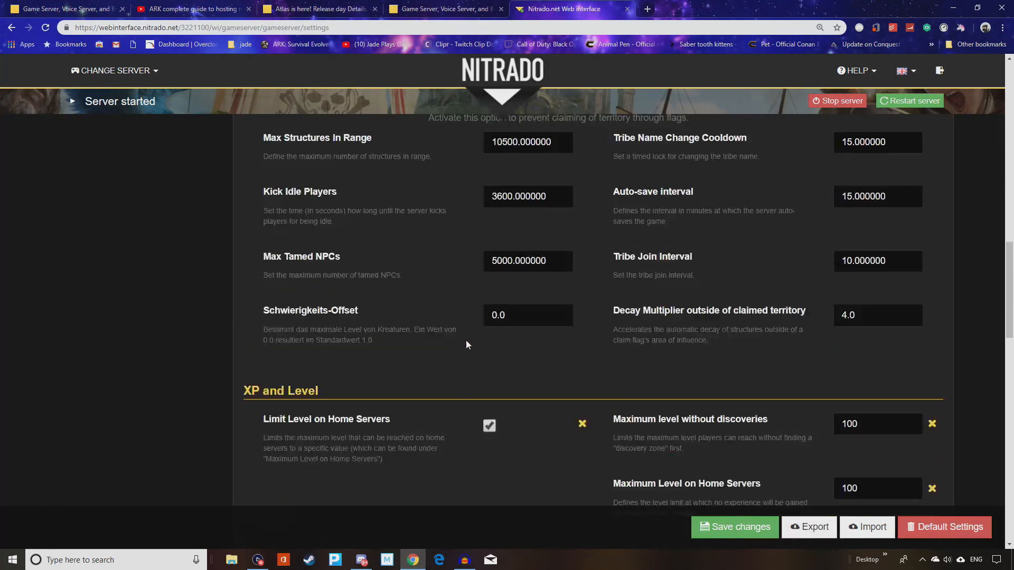
pyautogui.scroll(8, 467, 342)
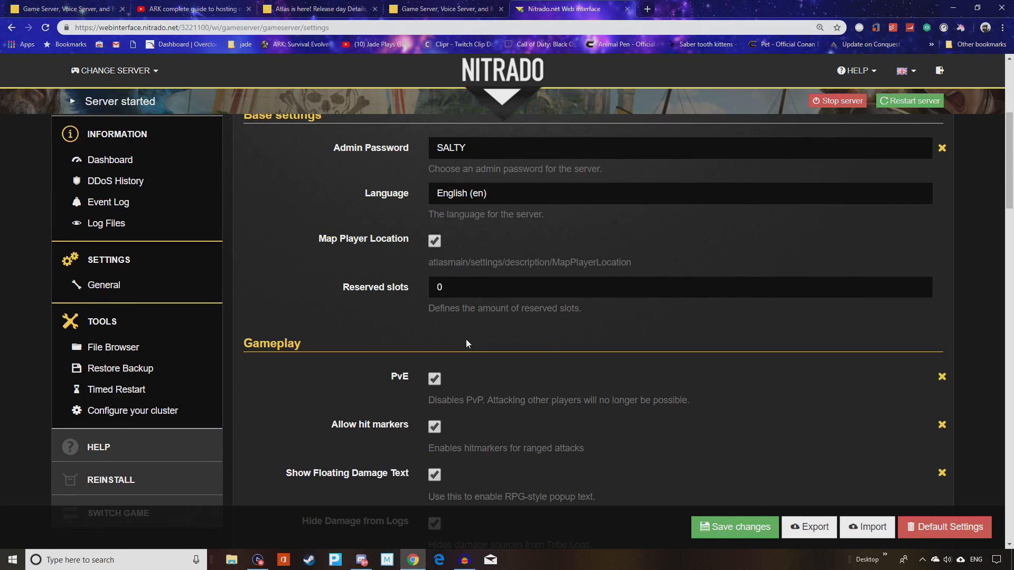
pyautogui.scroll(-3, 466, 342)
pyautogui.scroll(-1, 508, 322)
pyautogui.scroll(7, 474, 318)
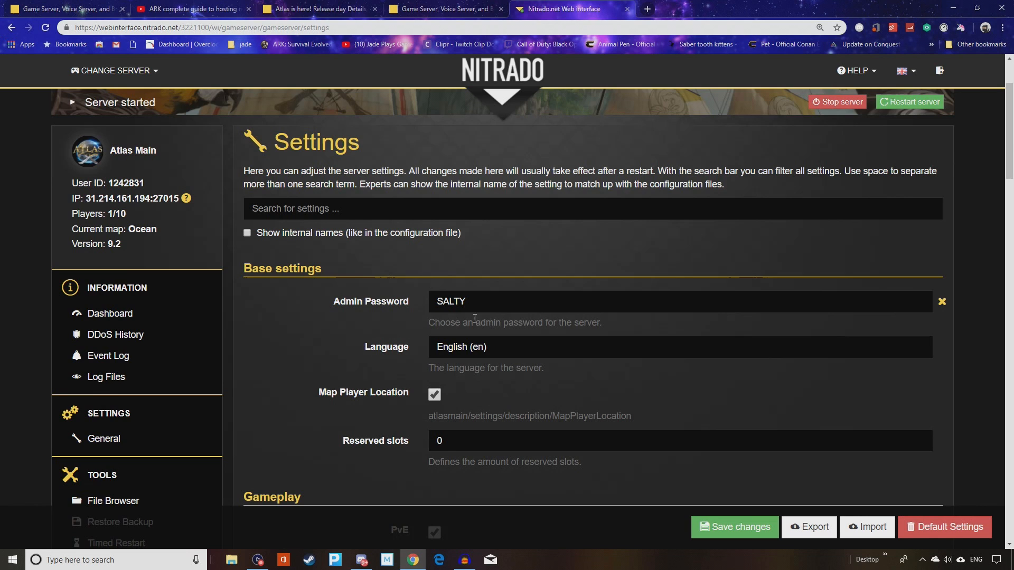
pyautogui.scroll(-6, 475, 319)
pyautogui.click(435, 214)
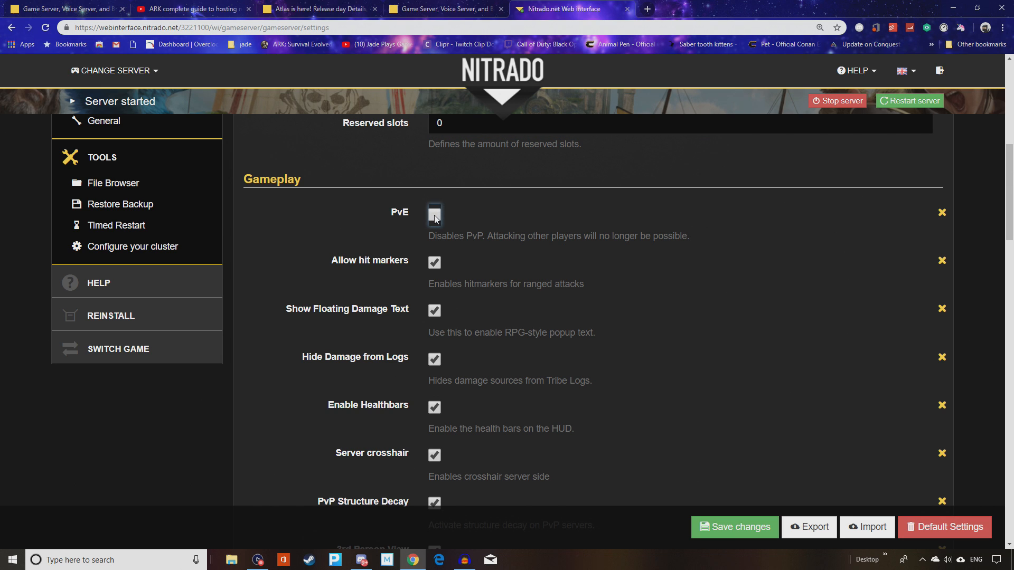
pyautogui.scroll(-1, 460, 247)
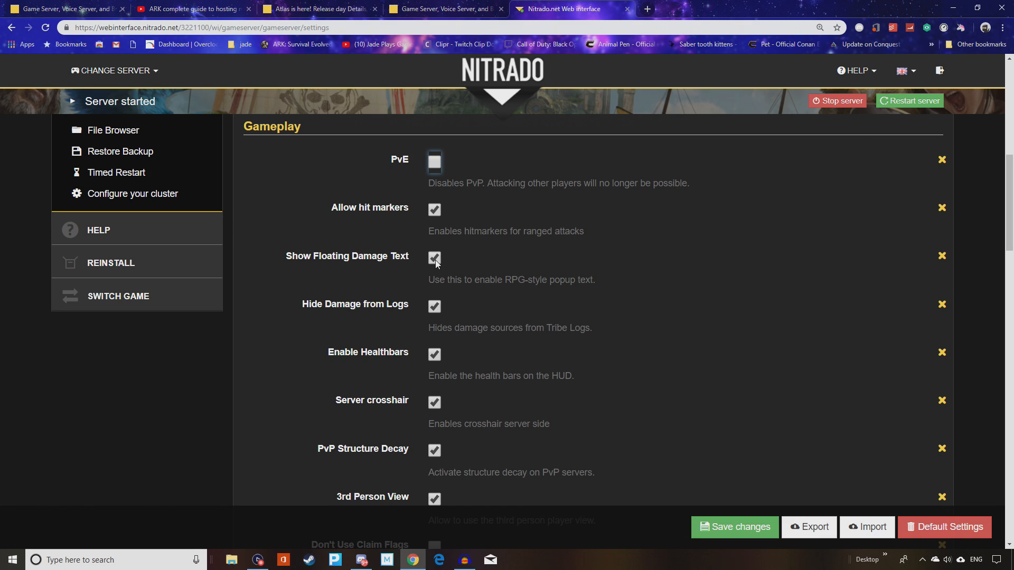
pyautogui.scroll(3, 473, 318)
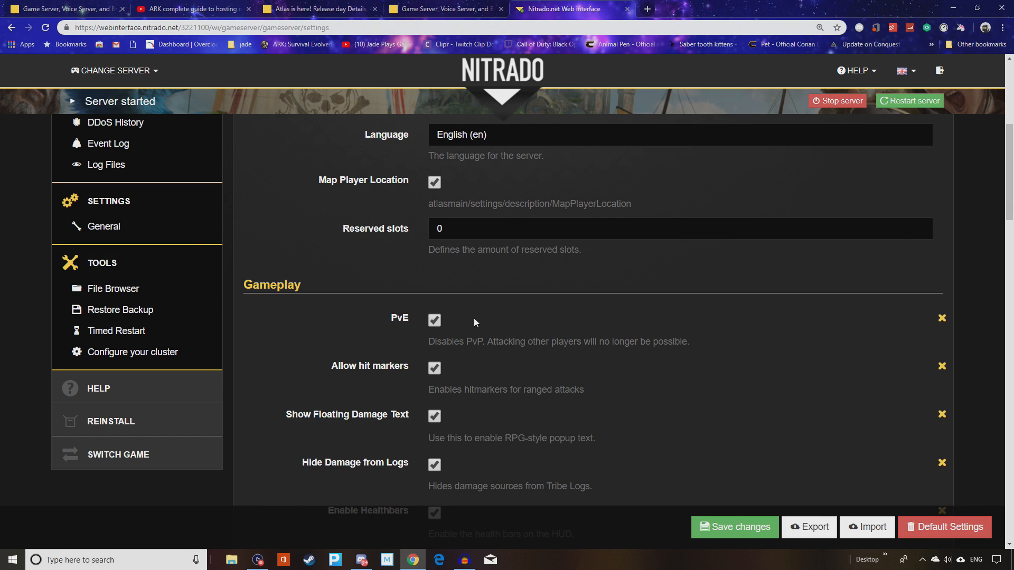
# - Disable PvE under Gameplay so that players can attack each other on the server
pyautogui.click(451, 230)
pyautogui.scroll(-4, 449, 228)
pyautogui.scroll(2, 447, 227)
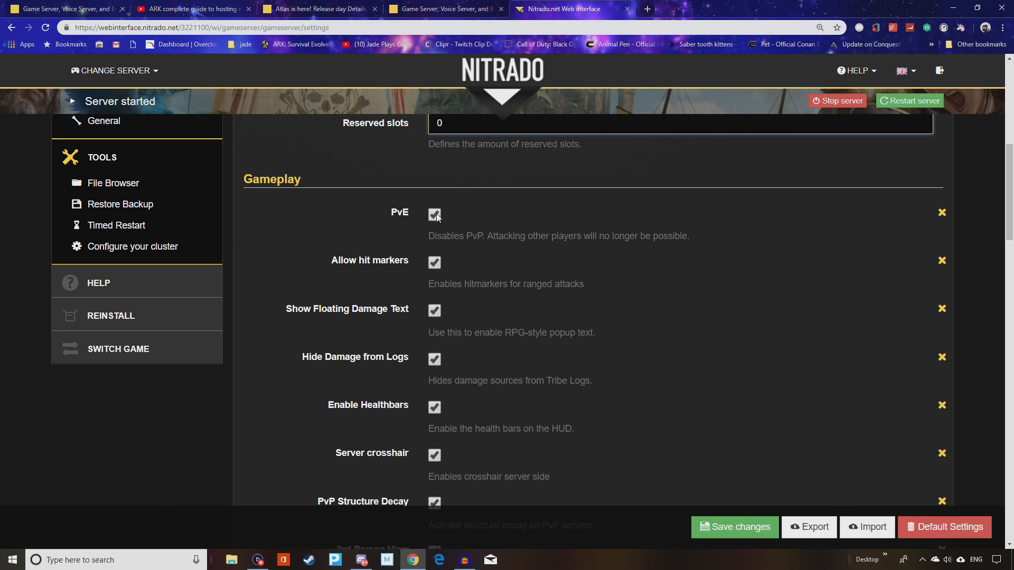
pyautogui.click(436, 216)
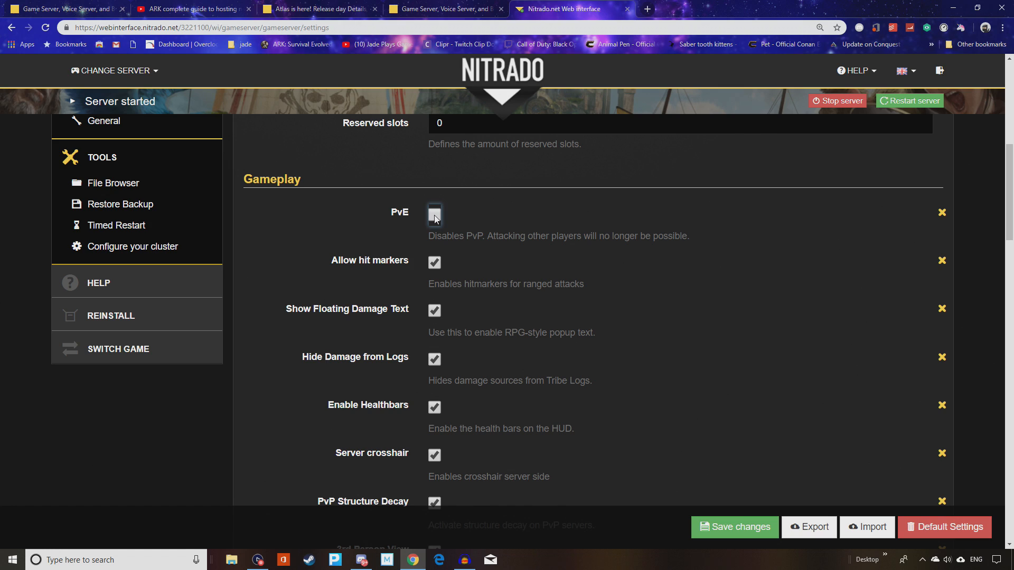
# - Review the remaining Gameplay options and look up an English translation of the German word in the Schwierigkeits-Offset setting name
pyautogui.scroll(-1, 460, 245)
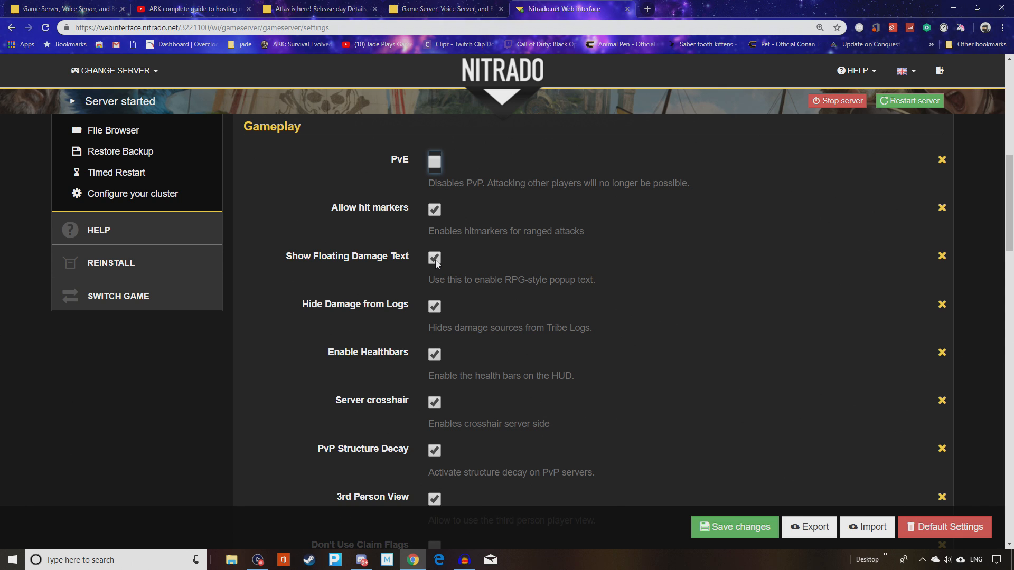
pyautogui.scroll(-2, 437, 264)
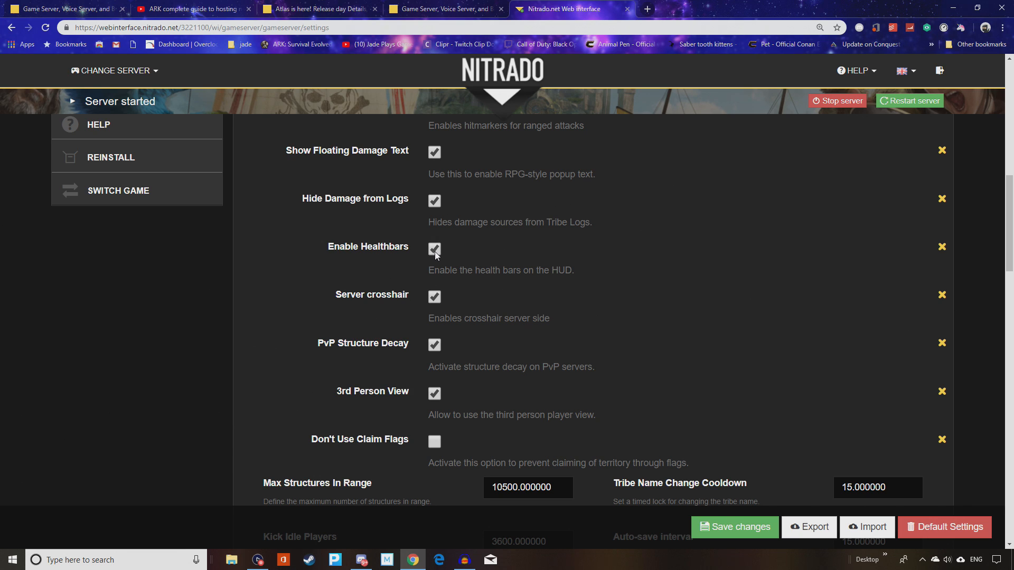
pyautogui.scroll(-2, 435, 251)
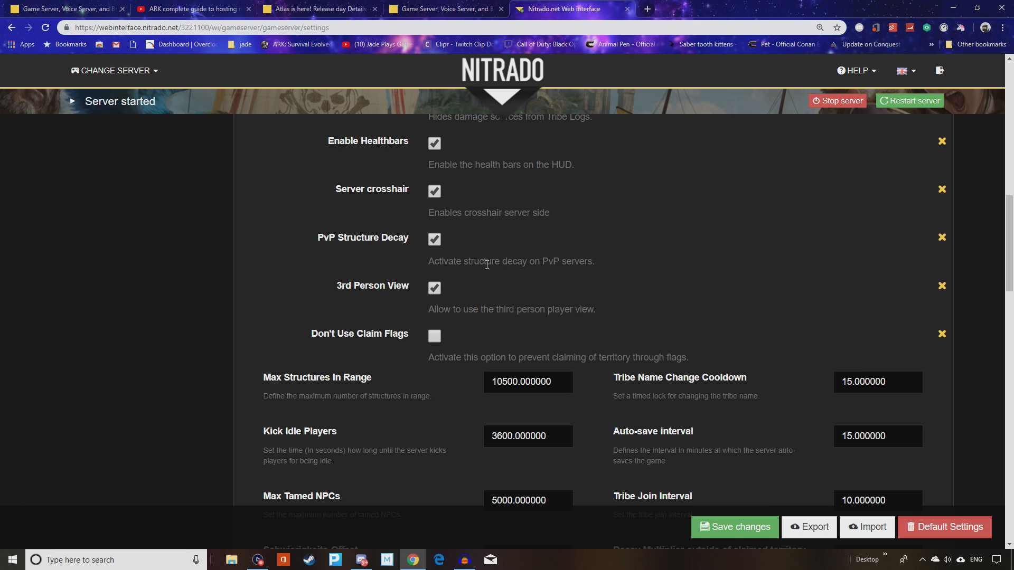
pyautogui.scroll(-2, 467, 275)
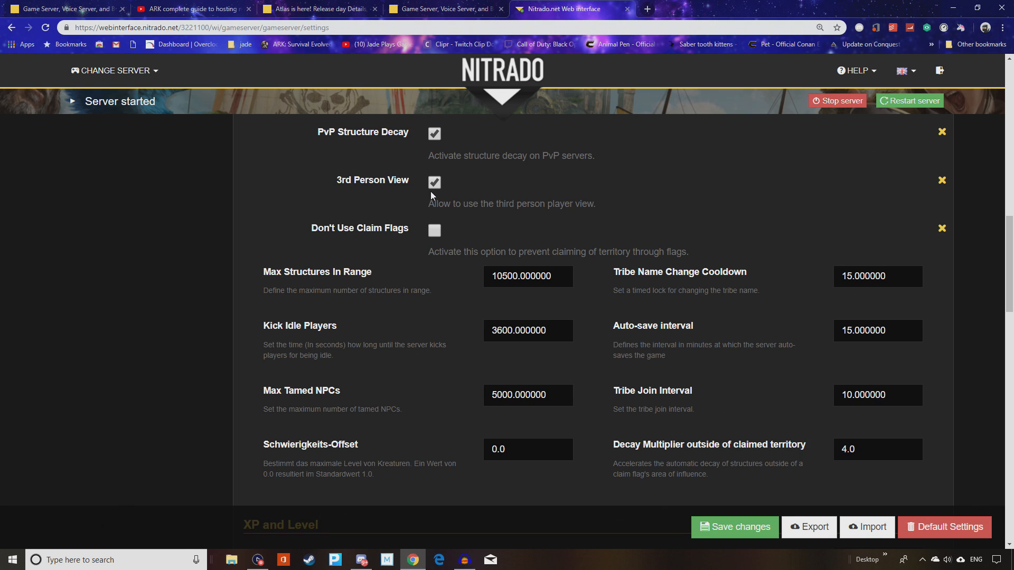
pyautogui.scroll(-1, 430, 192)
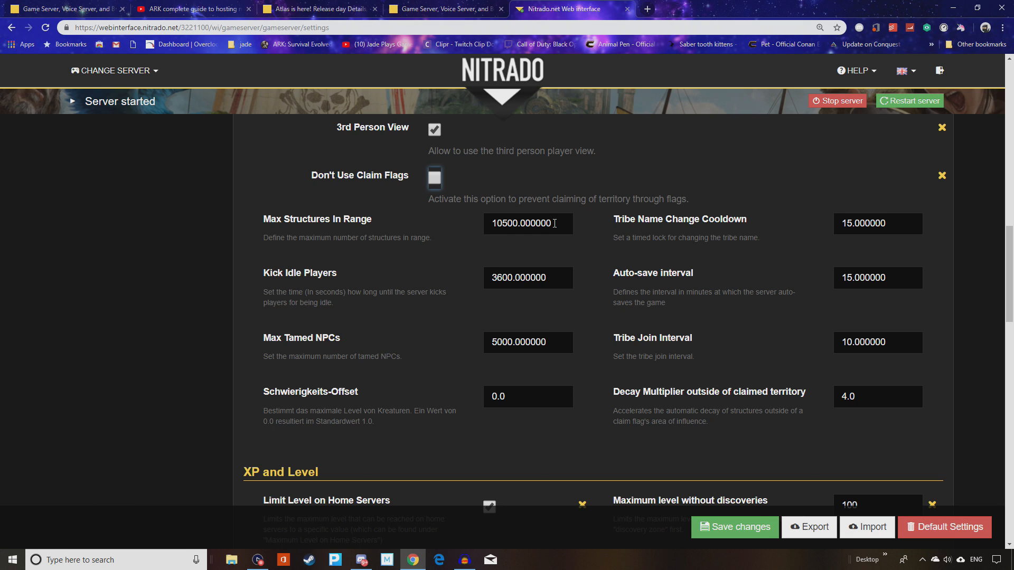
pyautogui.scroll(-2, 554, 223)
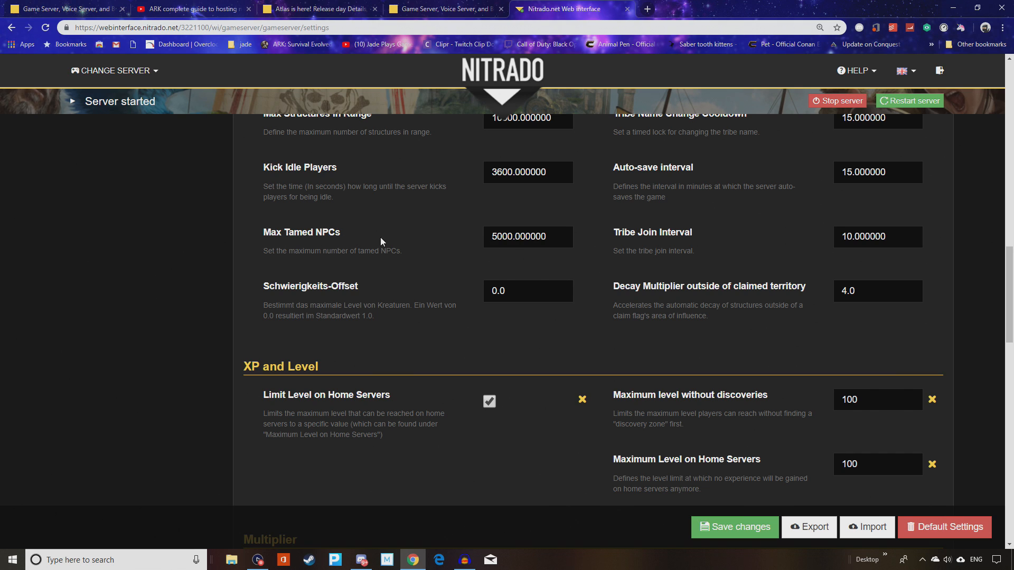
pyautogui.doubleClick(293, 286)
pyautogui.click(404, 319)
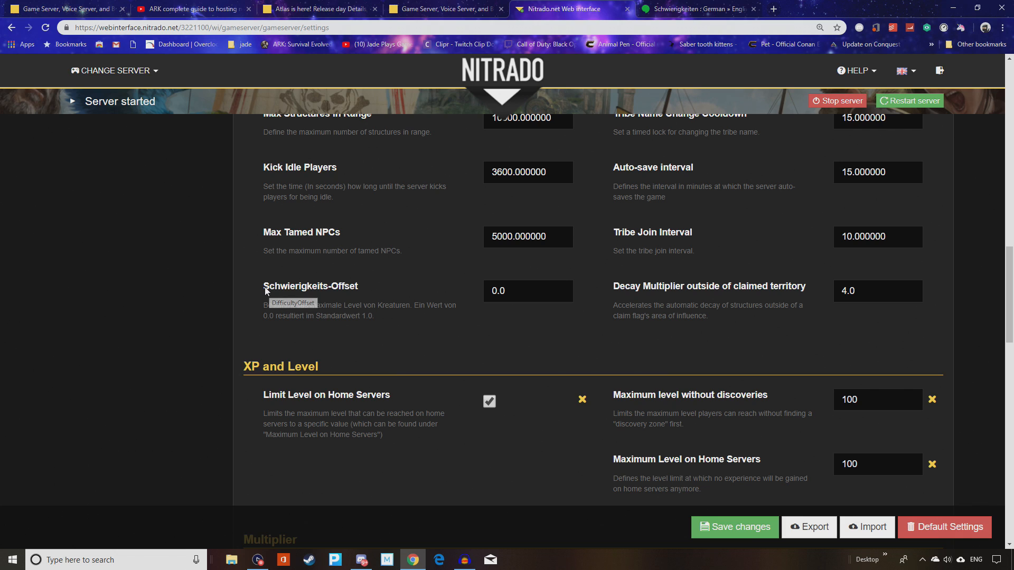
# - Set the Schwierigkeits-Offset (difficulty offset) to 1.0
pyautogui.moveTo(264, 290); pyautogui.dragTo(364, 287)
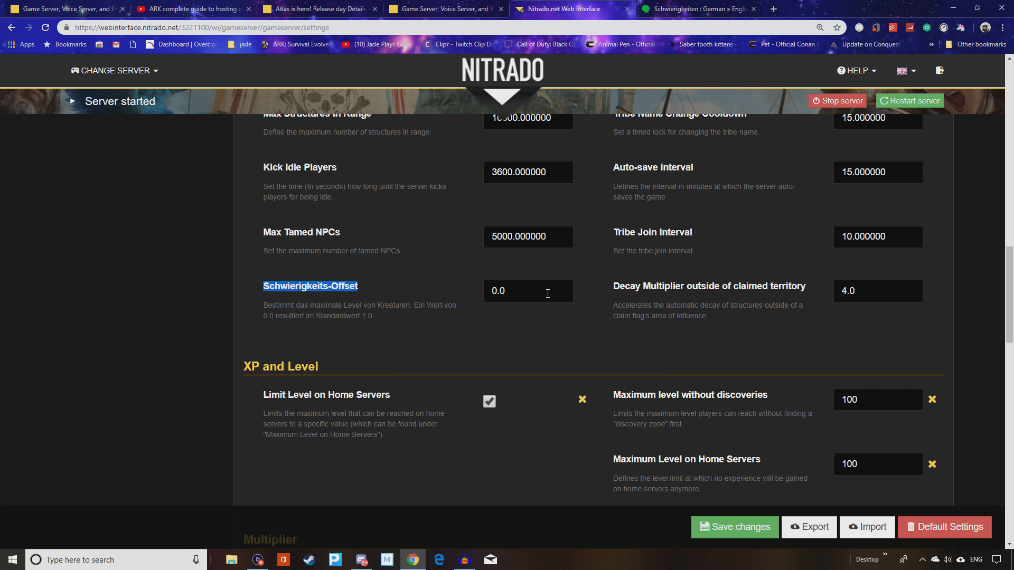
pyautogui.moveTo(532, 294); pyautogui.dragTo(497, 293)
pyautogui.write('1.0')
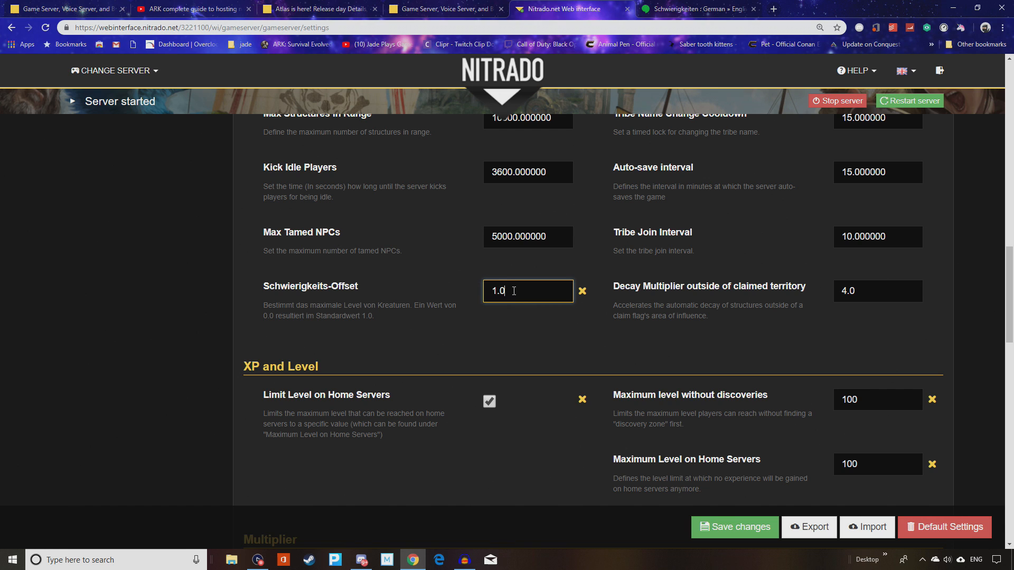
# - Set the Maximum Level on Home Servers to 100 in the XP and Level section
pyautogui.scroll(4, 718, 274)
pyautogui.scroll(-2, 718, 274)
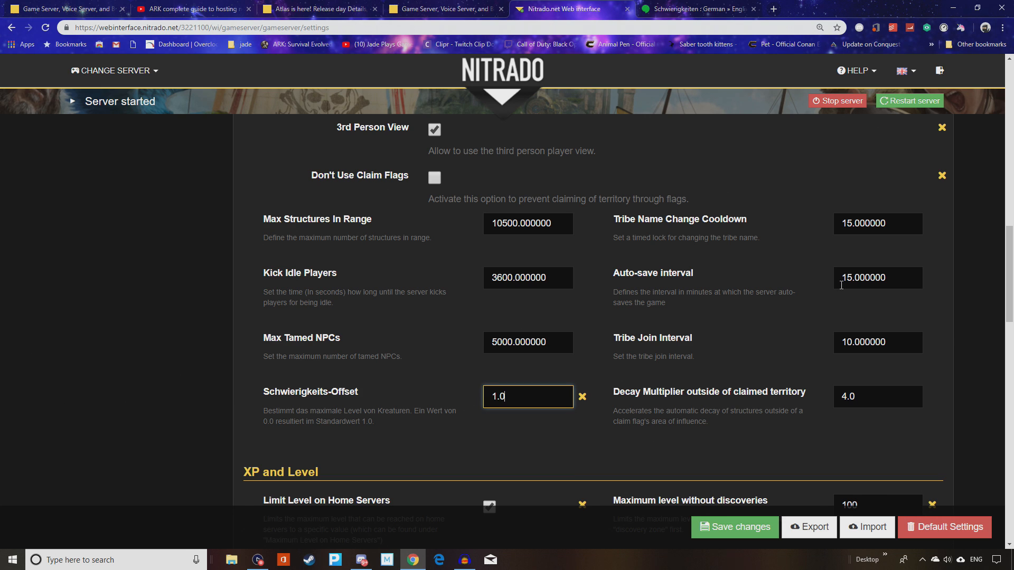
pyautogui.scroll(-2, 803, 283)
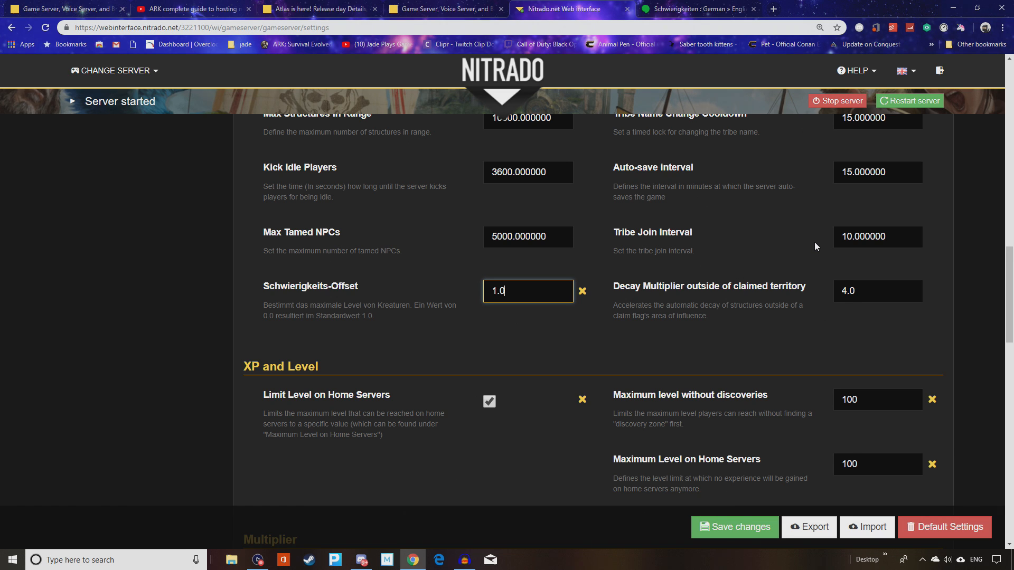
pyautogui.scroll(-2, 815, 242)
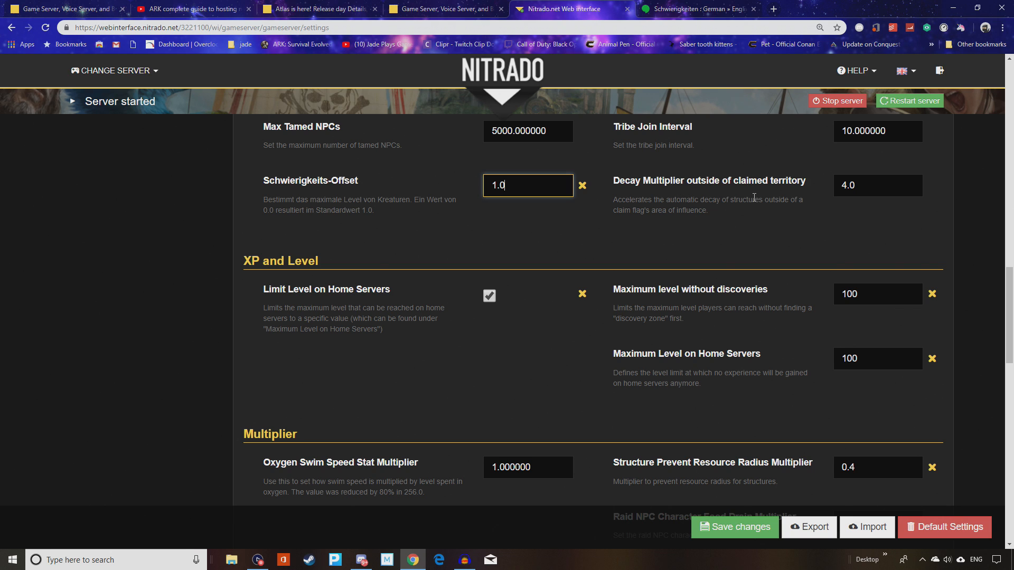
pyautogui.scroll(-2, 502, 228)
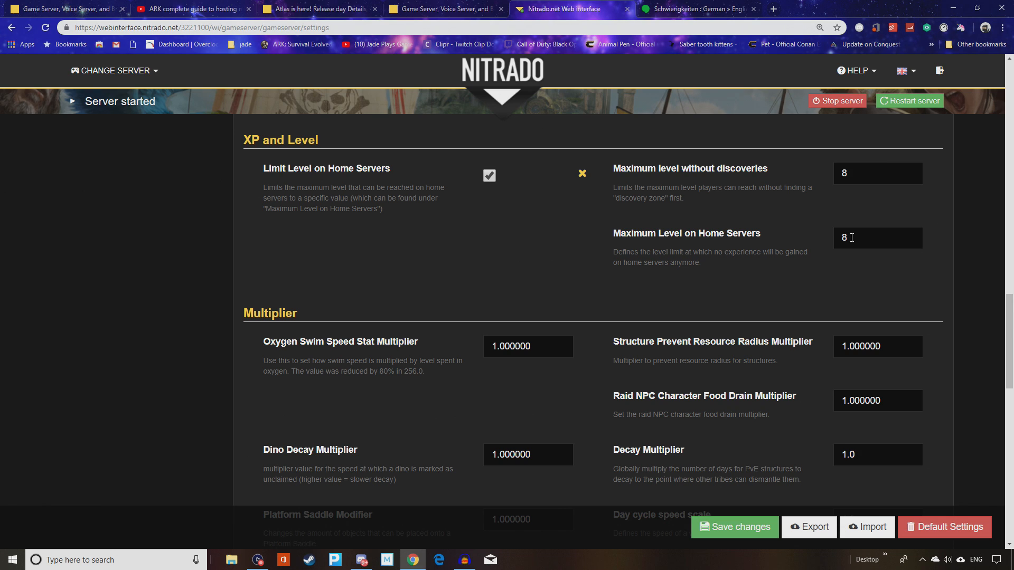
pyautogui.doubleClick(852, 237)
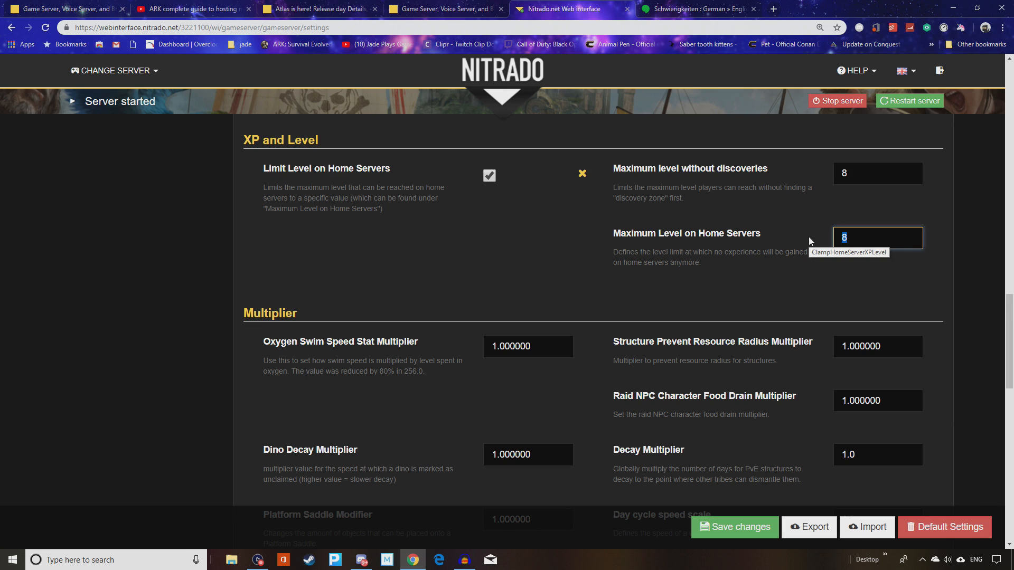
pyautogui.write('100')
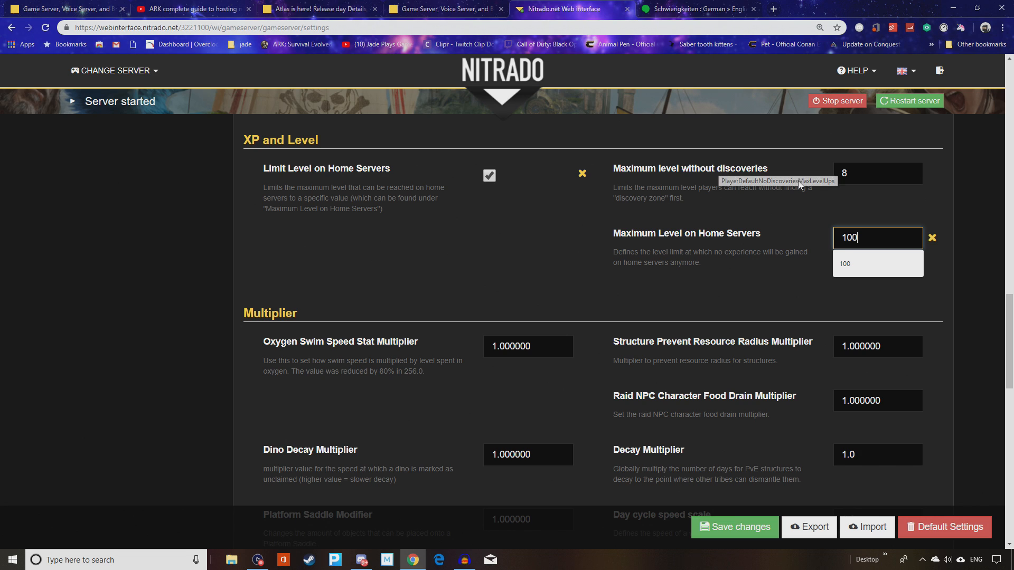
# - Set the Maximum level without discoveries to 100
pyautogui.click(867, 174)
pyautogui.press('BackSpace')
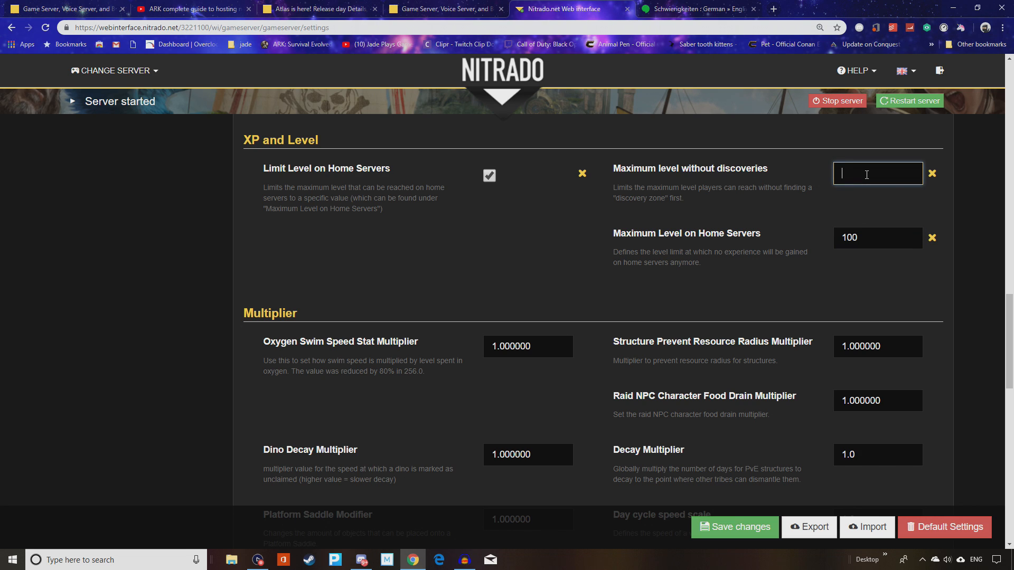
pyautogui.write('100')
pyautogui.click(813, 197)
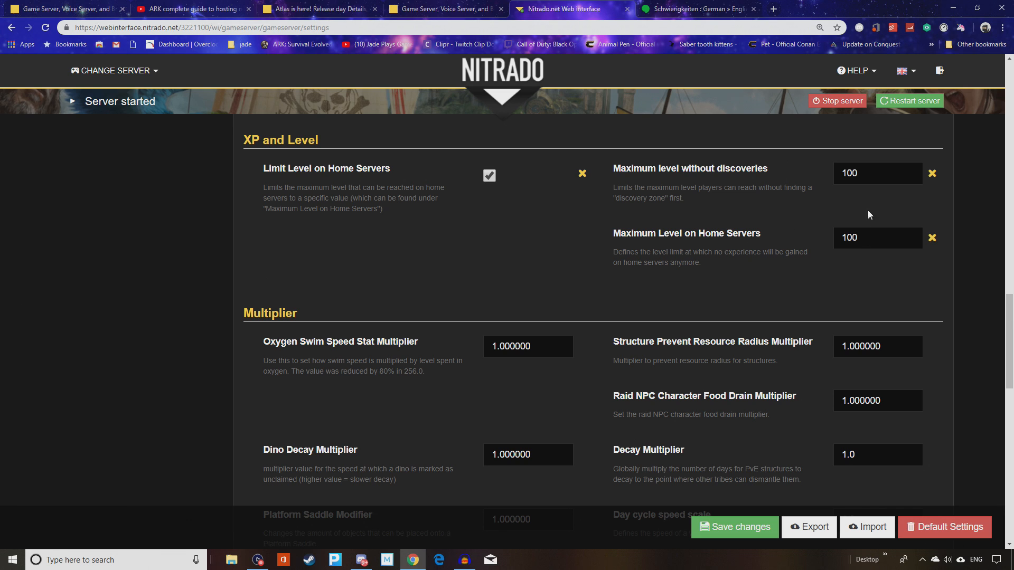
# - Set both the Maximum Level on Home Servers and the Maximum level without discoveries to 15
pyautogui.click(866, 240)
pyautogui.moveTo(866, 239); pyautogui.dragTo(849, 239)
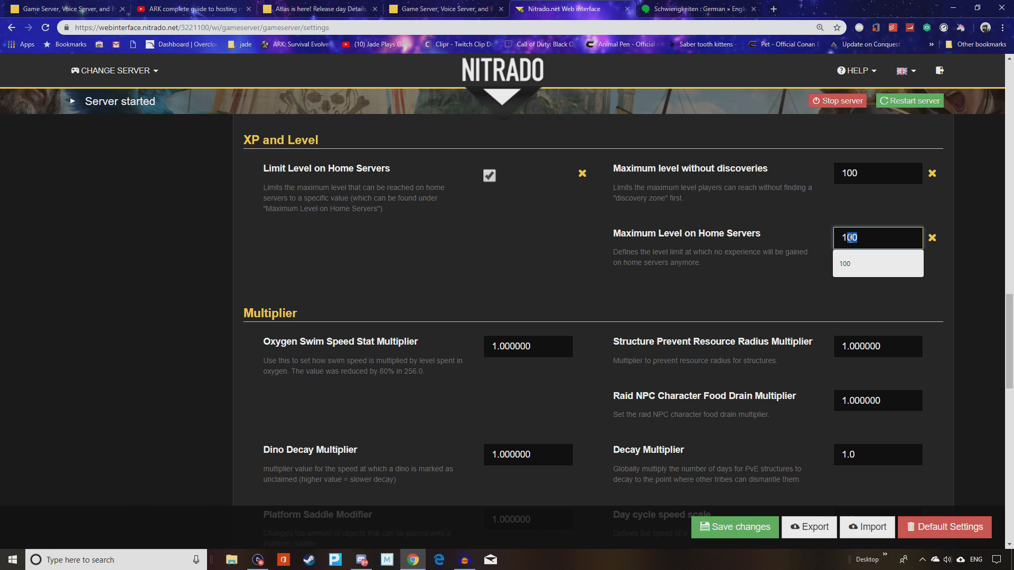
pyautogui.write('5')
pyautogui.click(861, 179)
pyautogui.press('BackSpace')
pyautogui.press('BackSpace')
pyautogui.write('5')
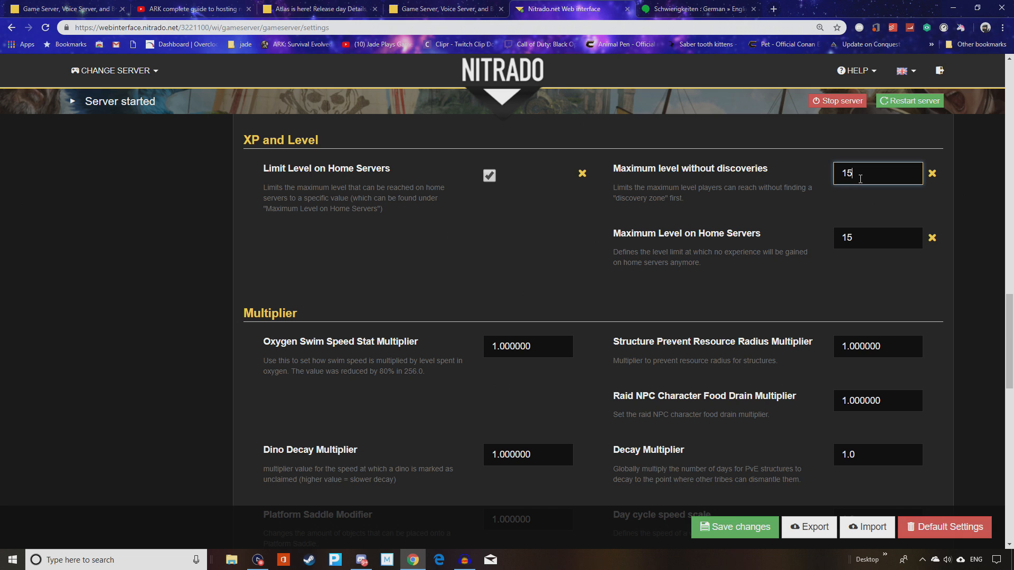
# - Set the Player Damage Multiplier to 1.3 in the Multiplier section
pyautogui.scroll(-3, 701, 225)
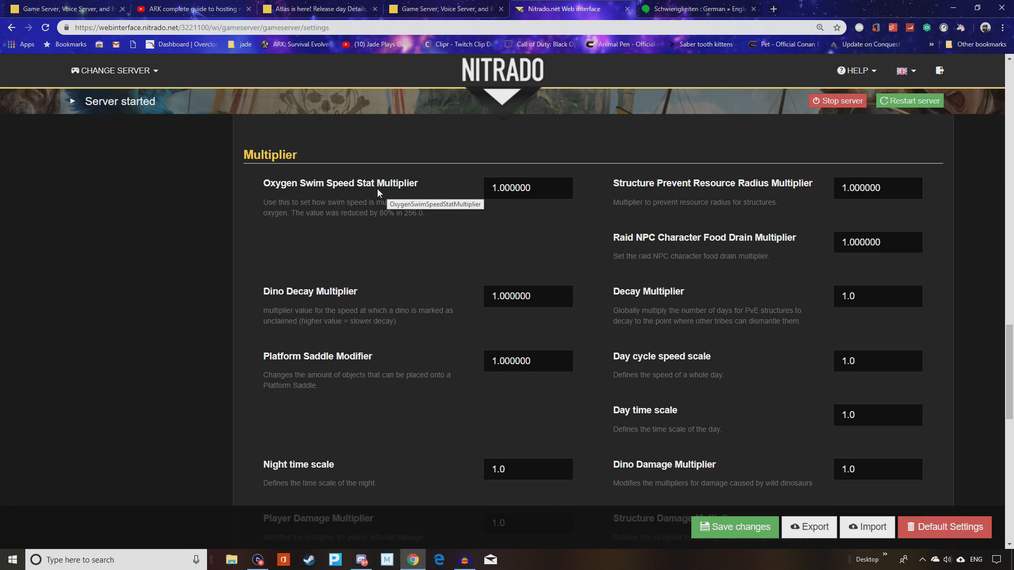
pyautogui.scroll(-2, 410, 183)
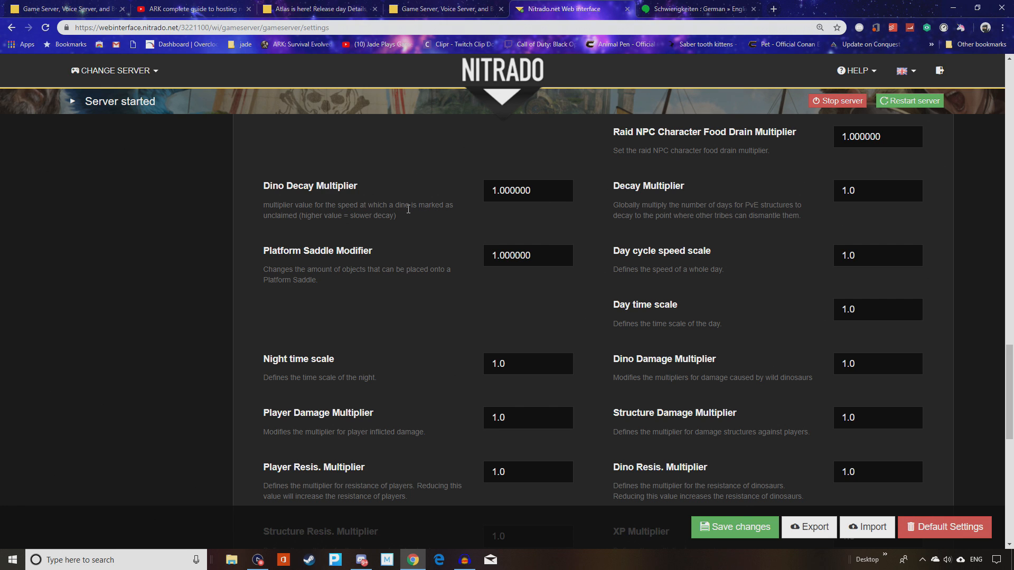
pyautogui.scroll(-1, 408, 210)
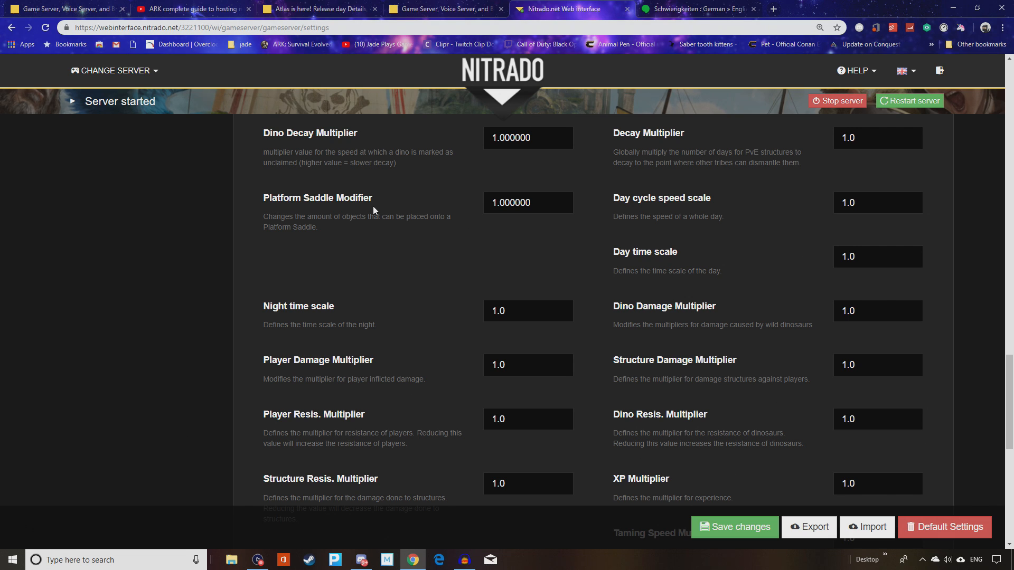
pyautogui.scroll(-2, 456, 215)
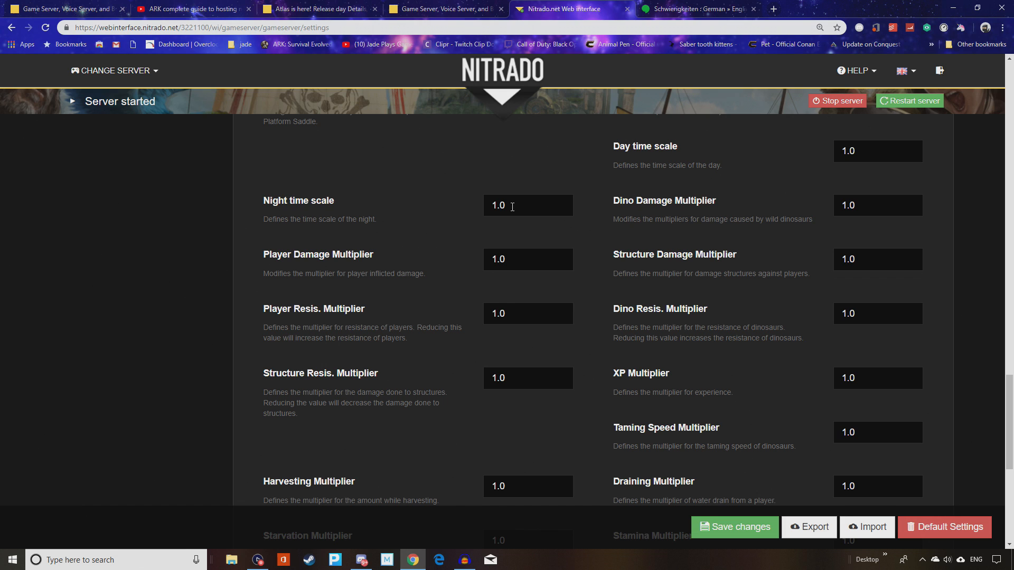
pyautogui.scroll(-1, 512, 206)
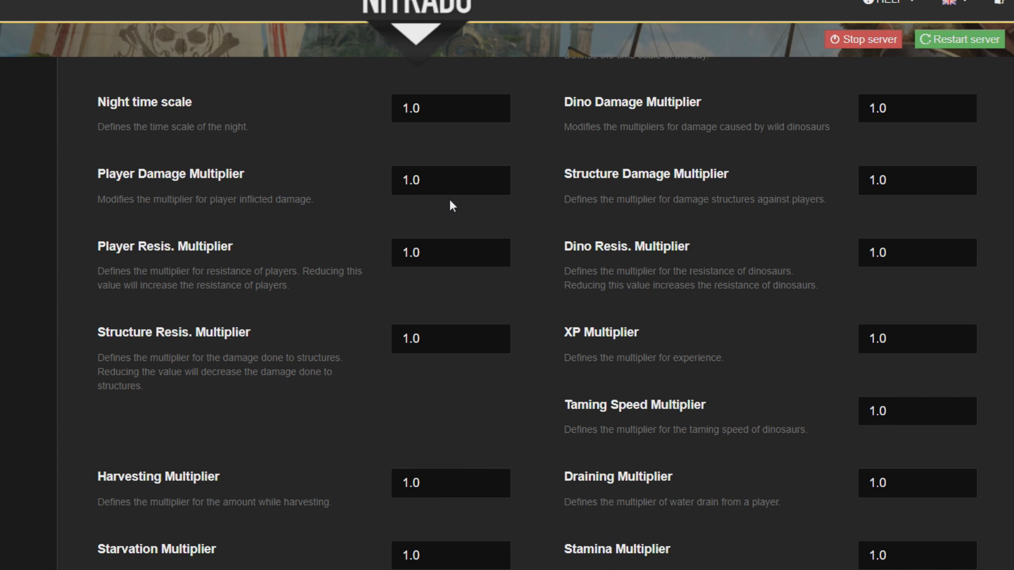
pyautogui.moveTo(437, 179); pyautogui.dragTo(390, 185)
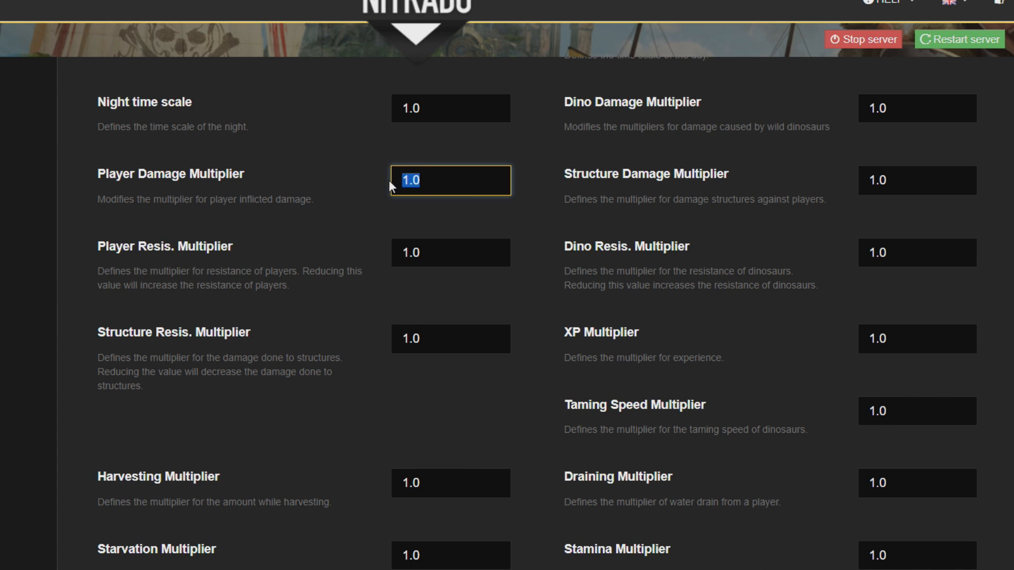
pyautogui.click(445, 186)
pyautogui.press('BackSpace')
pyautogui.press('BackSpace')
pyautogui.press('BackSpace')
pyautogui.write('2')
pyautogui.press('BackSpace')
pyautogui.write('1.3')
# - Set the Player Resis. Multiplier to 0.7
pyautogui.scroll(-1, 442, 233)
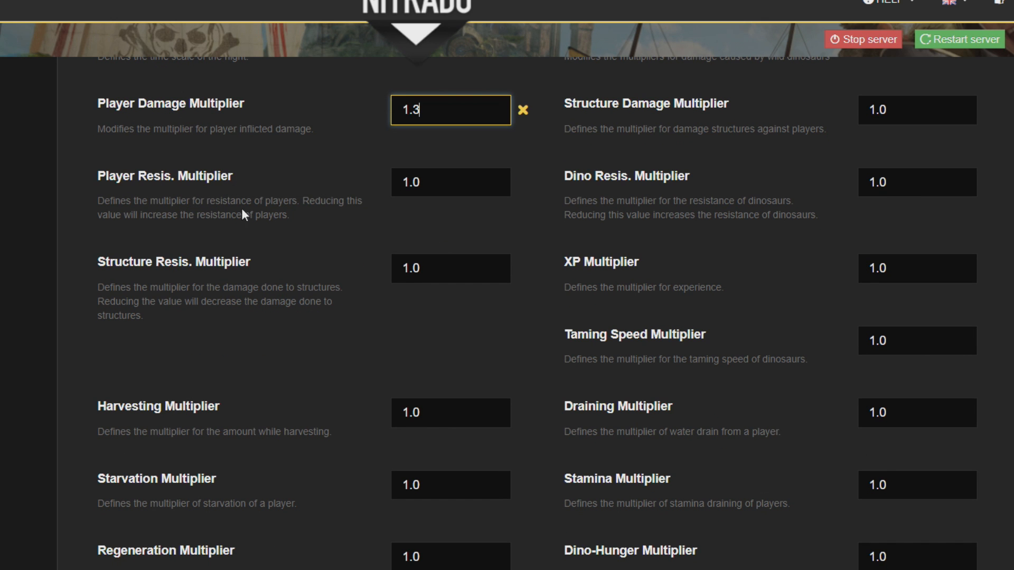
pyautogui.moveTo(431, 183); pyautogui.dragTo(400, 183)
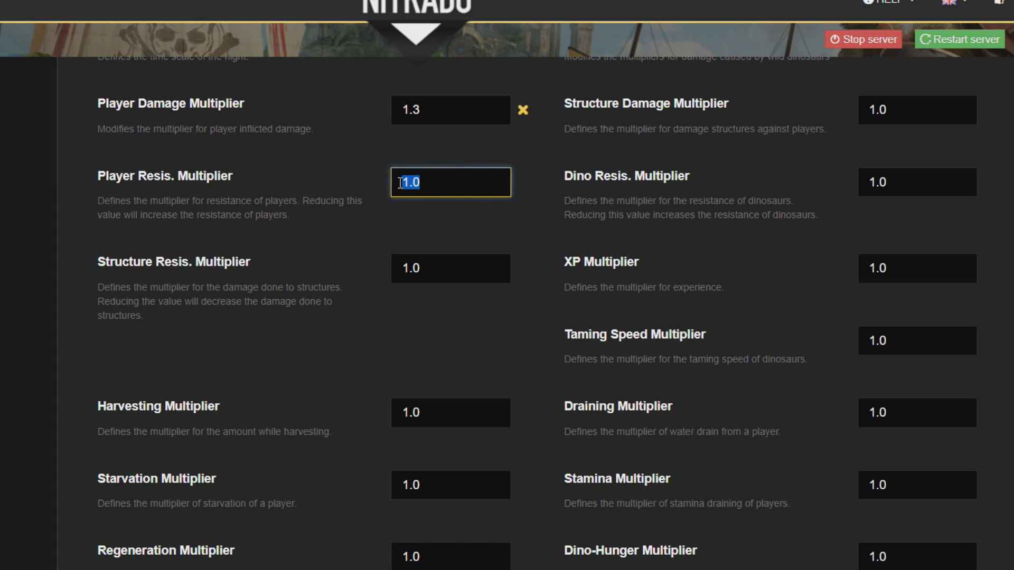
pyautogui.write('0.0')
pyautogui.press('BackSpace')
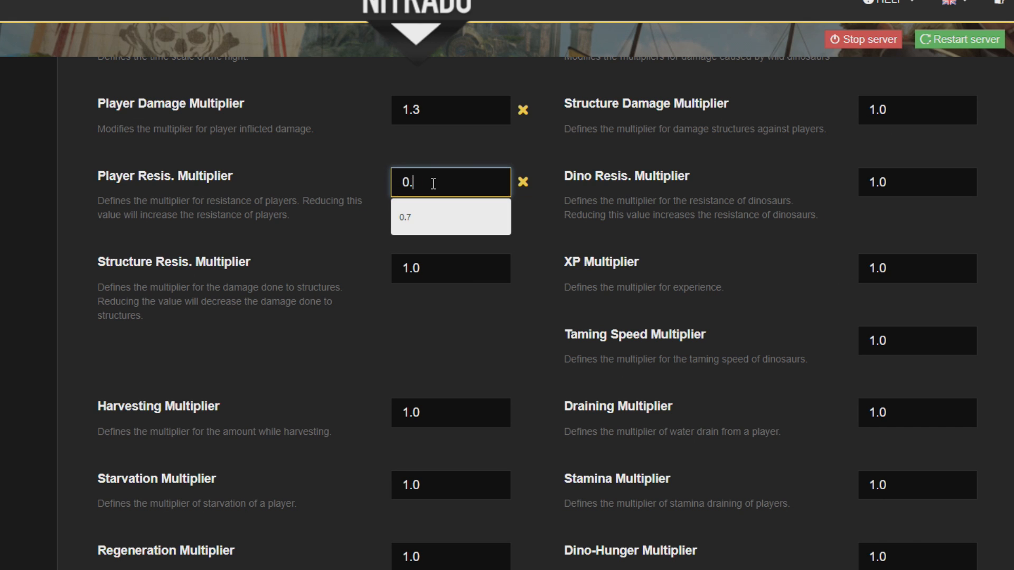
pyautogui.write('7')
pyautogui.click(324, 184)
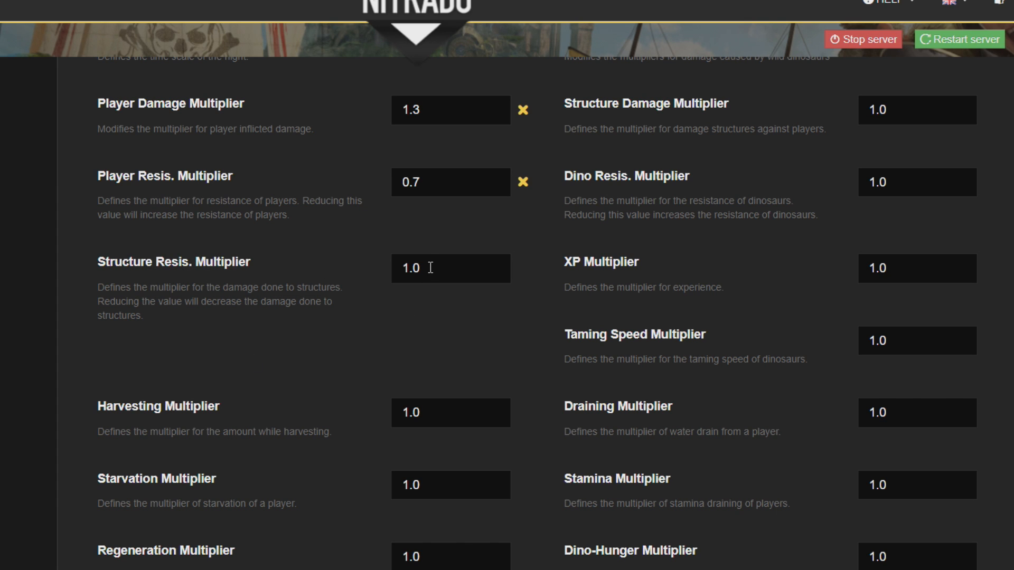
pyautogui.moveTo(431, 268); pyautogui.dragTo(379, 270)
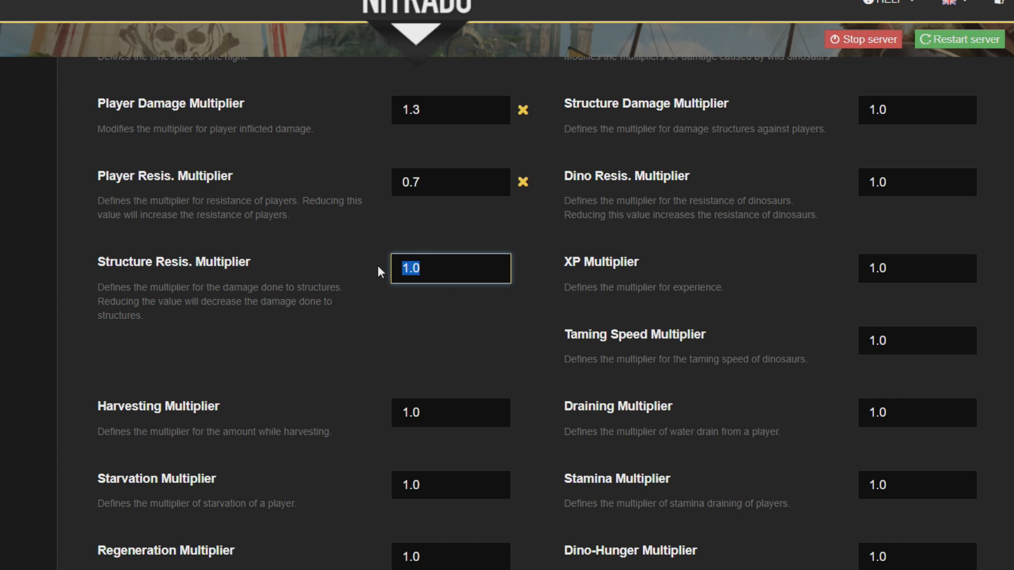
pyautogui.write('5')
pyautogui.press('BackSpace')
pyautogui.write('1.0')
# - Set the Harvesting Multiplier to 3.0 and the Starvation Multiplier to 0.8
pyautogui.scroll(-4, 416, 271)
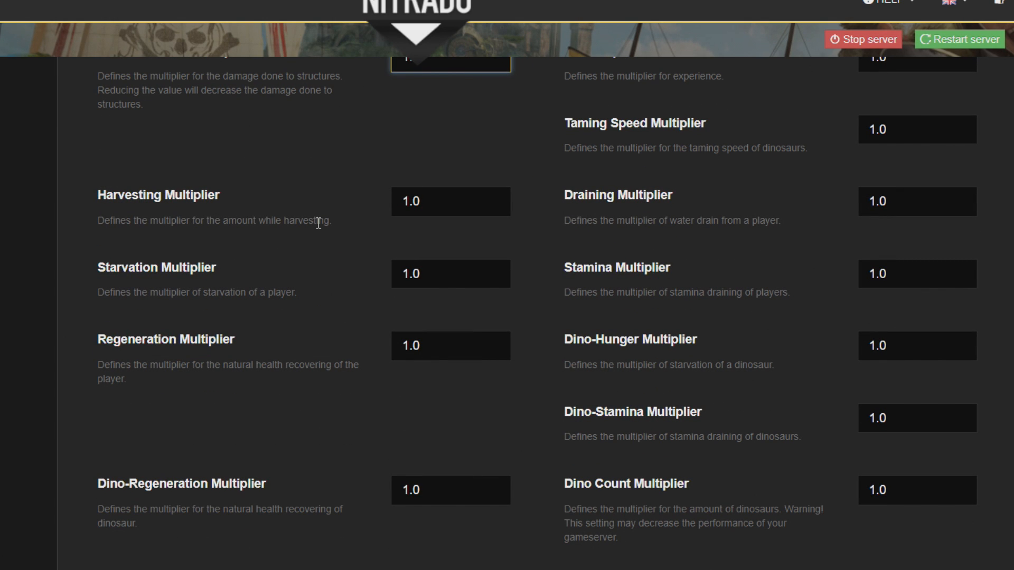
pyautogui.moveTo(448, 201); pyautogui.dragTo(399, 199)
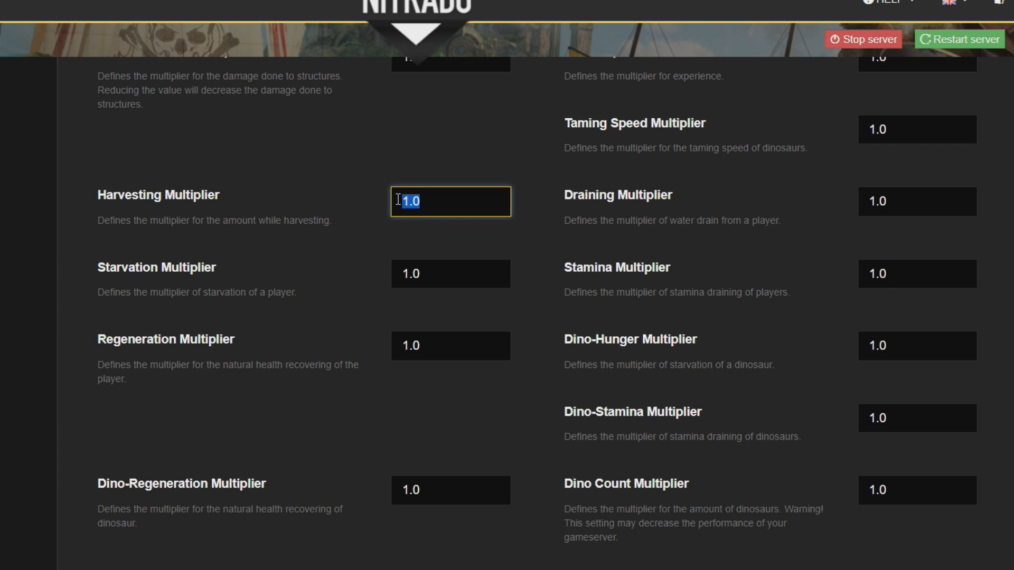
pyautogui.write('3.0')
pyautogui.moveTo(437, 277); pyautogui.dragTo(388, 280)
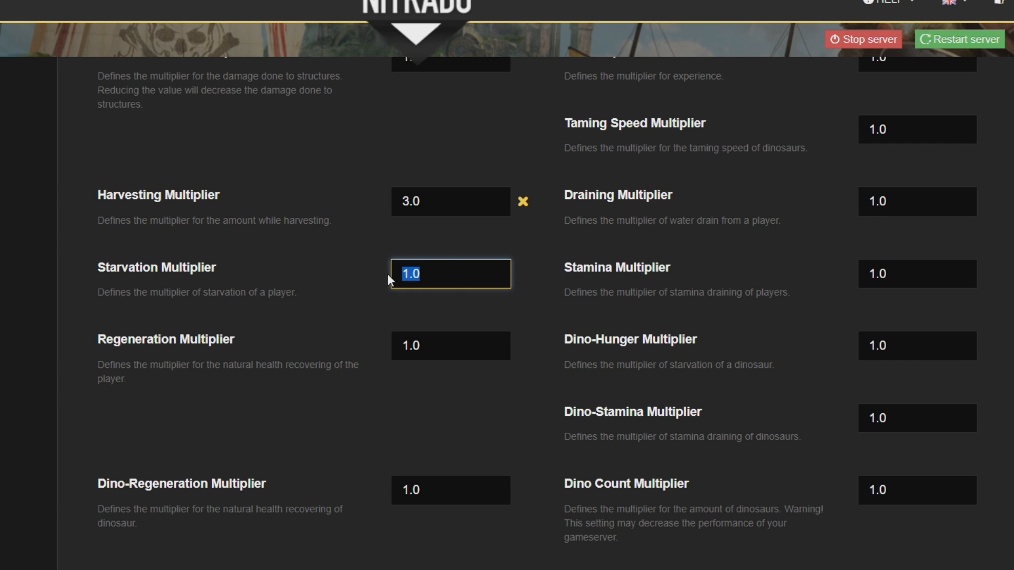
pyautogui.write('0')
pyautogui.press('BackSpace')
pyautogui.write('8')
# - Set the player's Regeneration Multiplier to 4
pyautogui.scroll(-3, 458, 267)
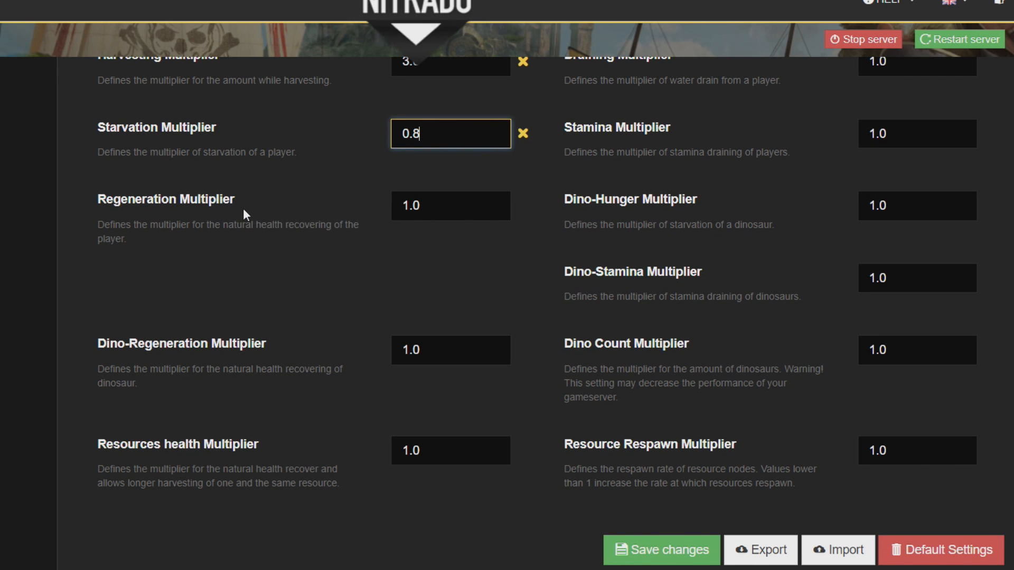
pyautogui.moveTo(432, 206); pyautogui.dragTo(384, 211)
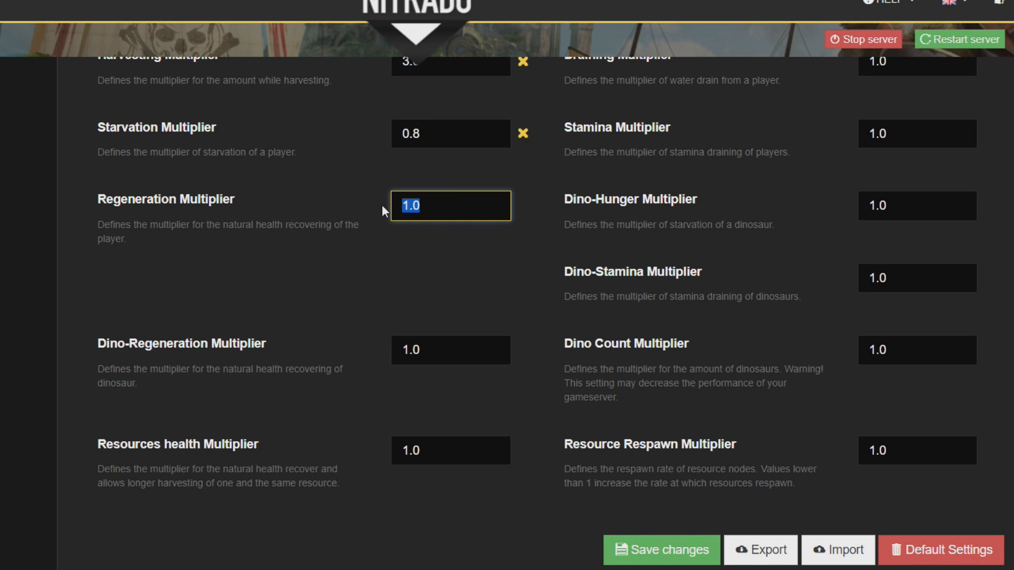
pyautogui.write('4')
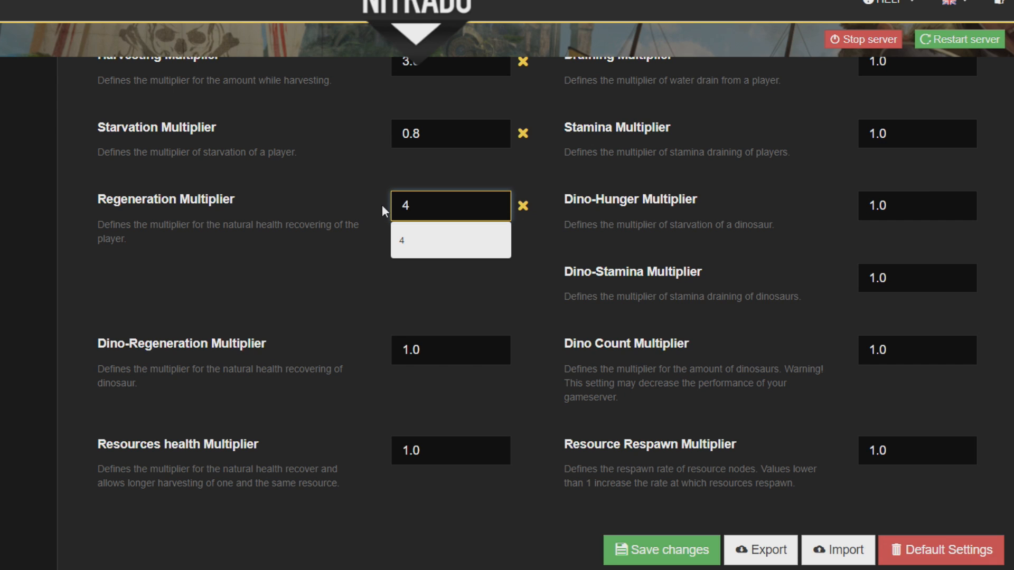
pyautogui.click(370, 259)
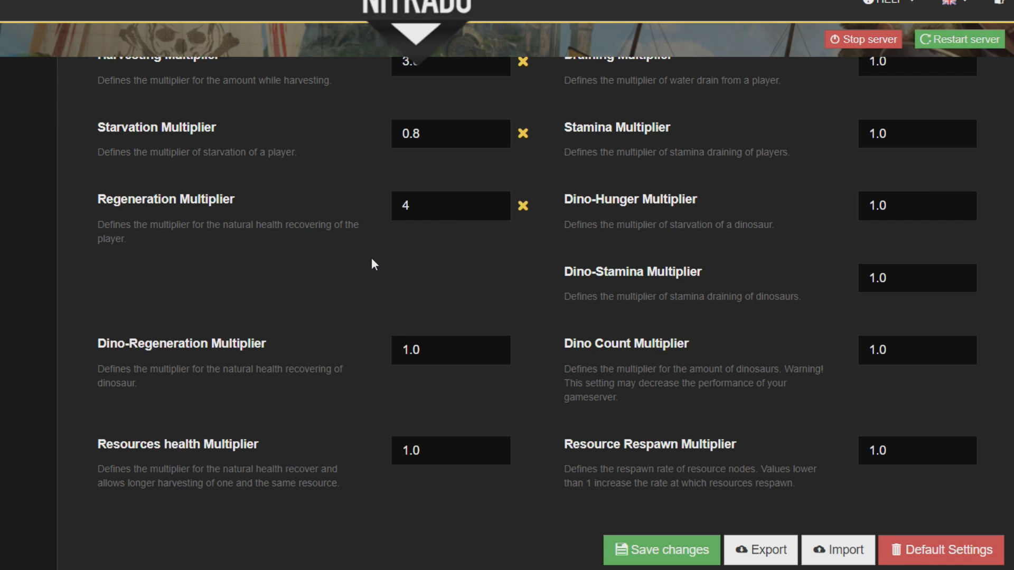
# - Set the Resources health Multiplier to 0.5
pyautogui.scroll(-1, 372, 259)
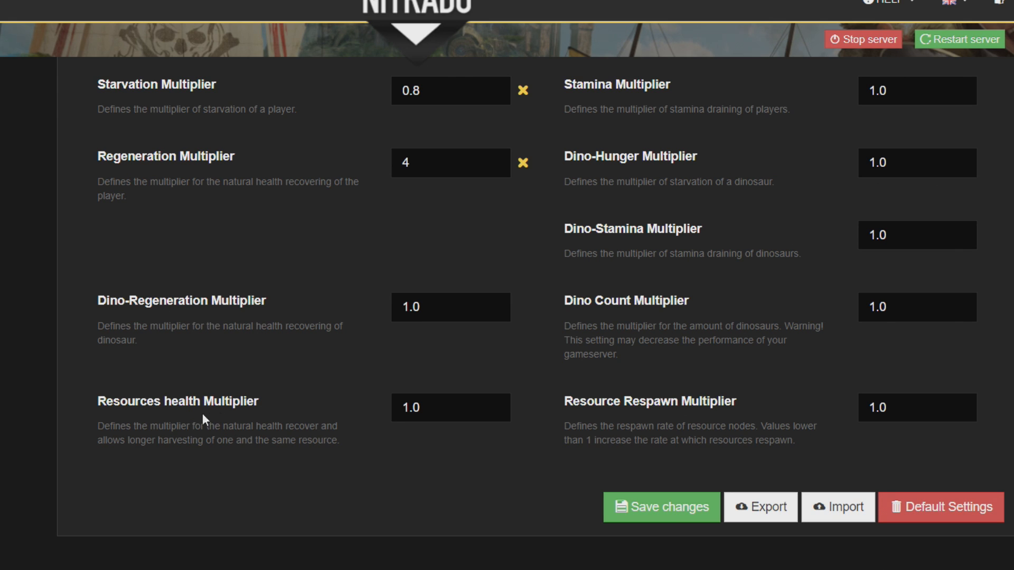
pyautogui.moveTo(427, 407); pyautogui.dragTo(384, 400)
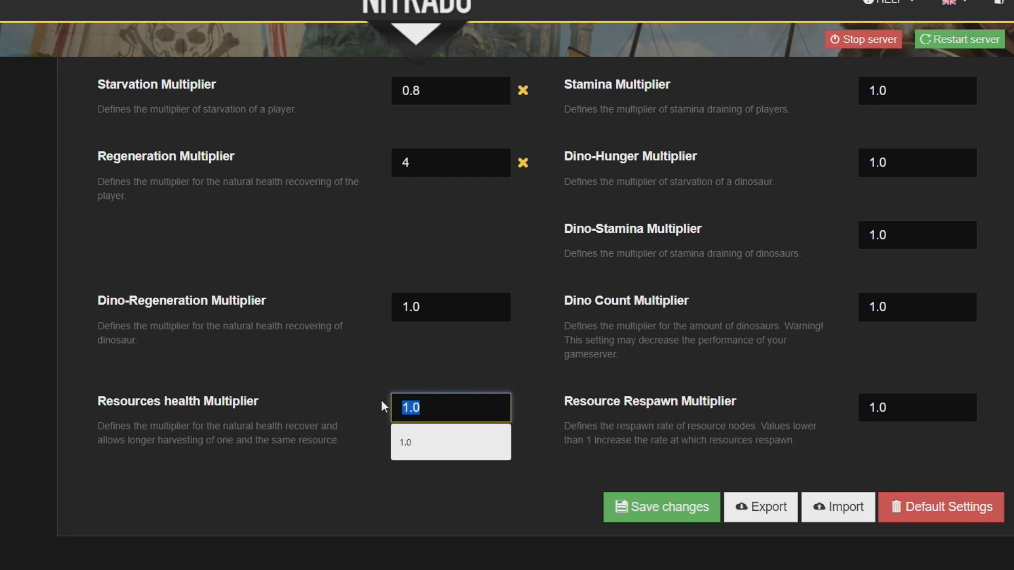
pyautogui.write('3')
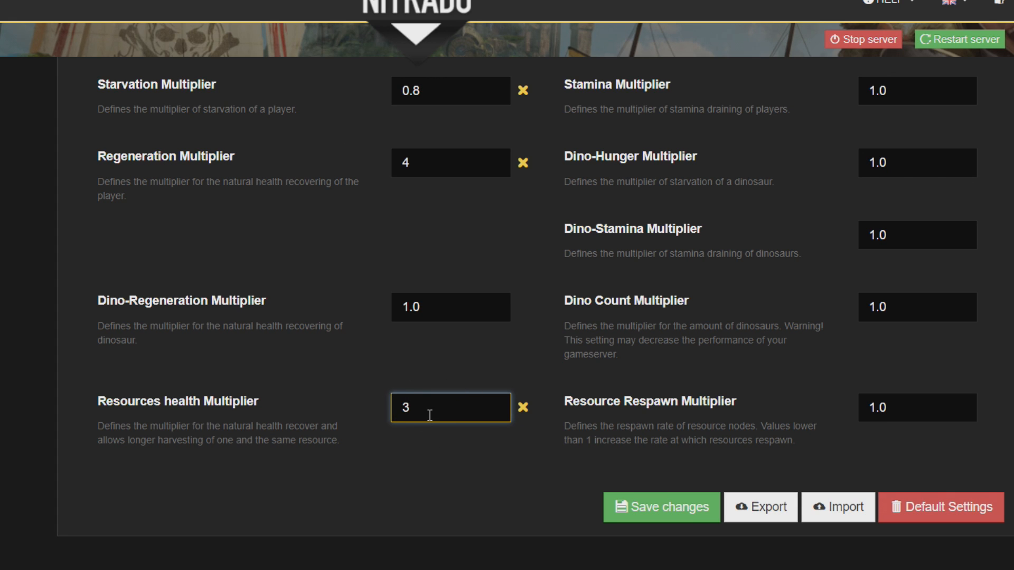
pyautogui.press('BackSpace')
pyautogui.write('0.5')
# - Set the Structure Prevent Resource Radius Multiplier to 0.4 at the start of the Multiplier section
pyautogui.scroll(10, 633, 296)
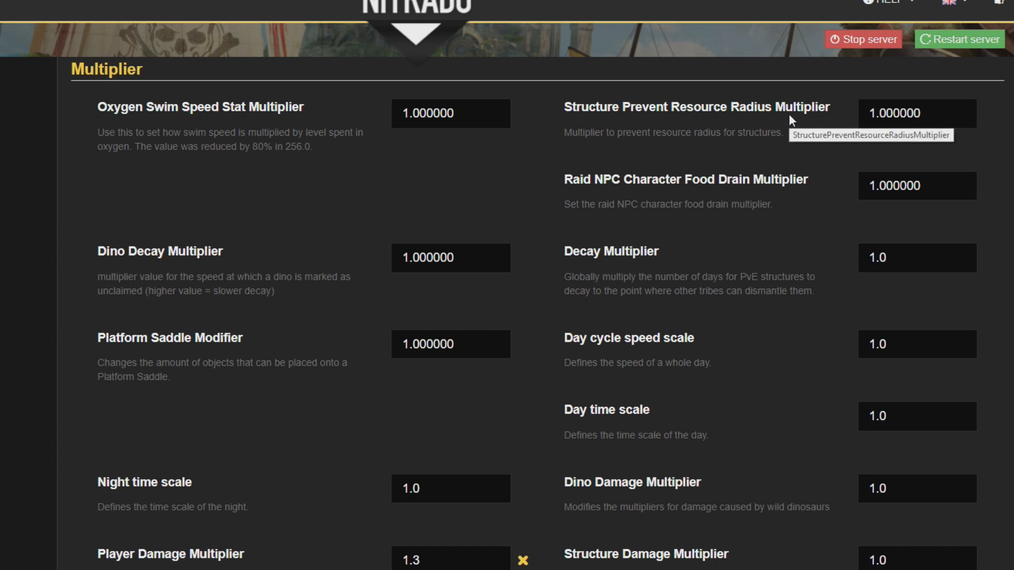
pyautogui.moveTo(922, 113); pyautogui.dragTo(879, 114)
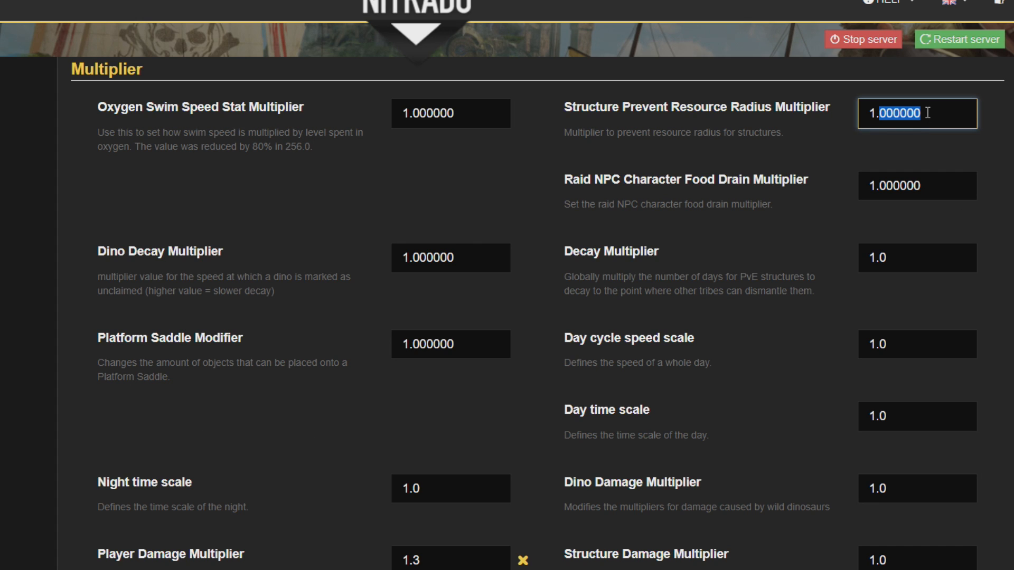
pyautogui.click(932, 117)
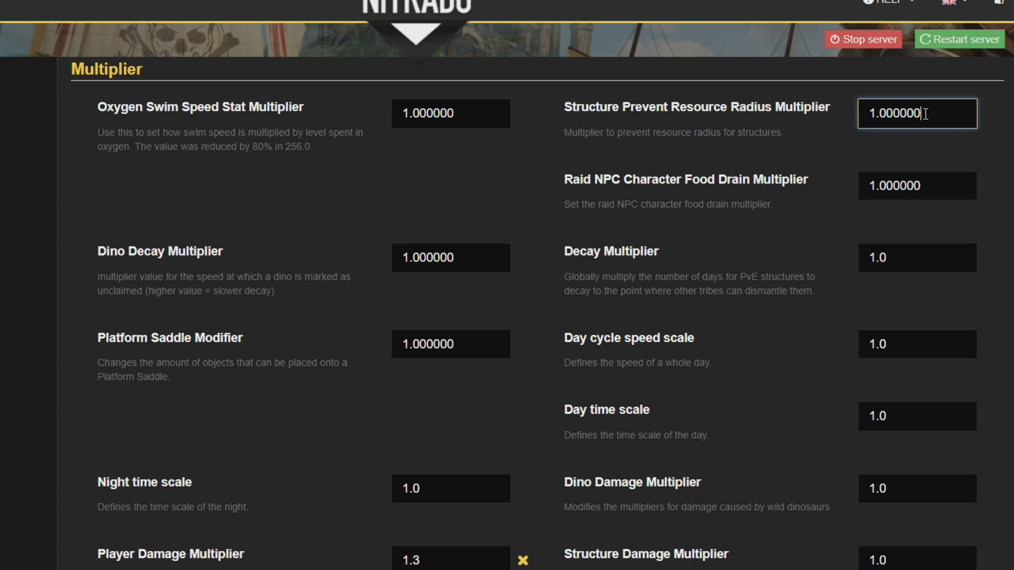
pyautogui.moveTo(926, 114); pyautogui.dragTo(846, 114)
pyautogui.write('0.4')
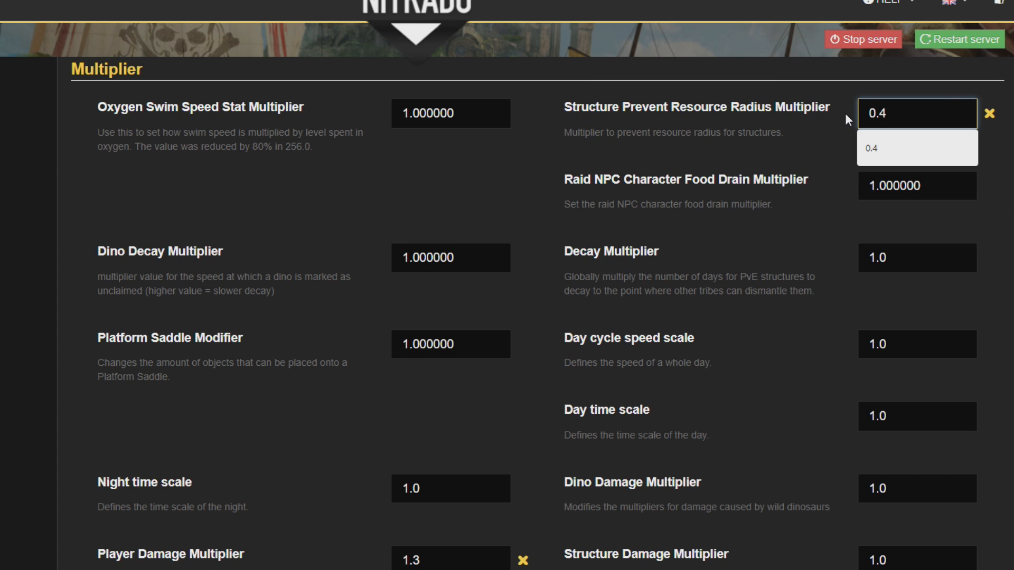
pyautogui.click(851, 136)
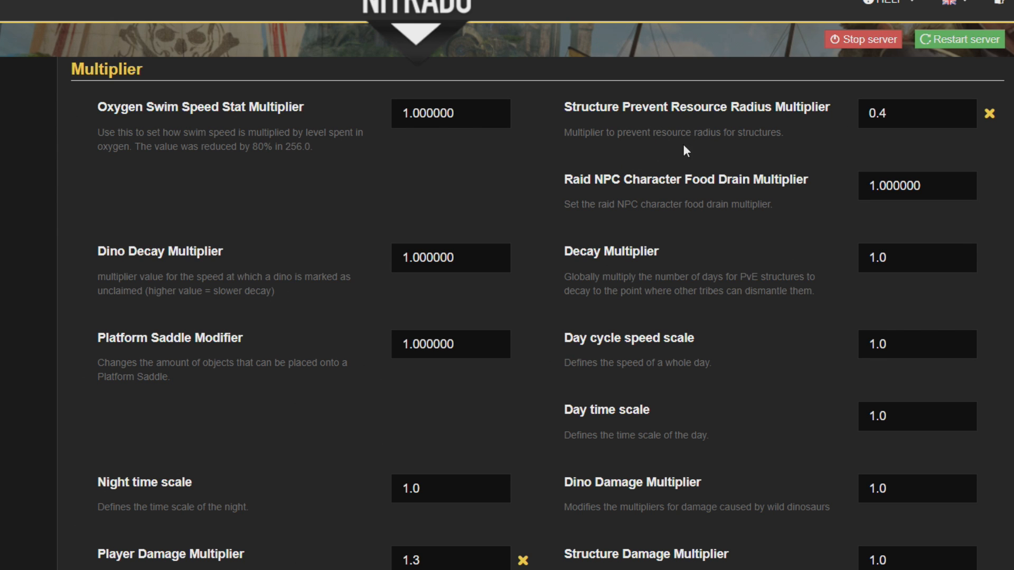
pyautogui.scroll(-1, 946, 190)
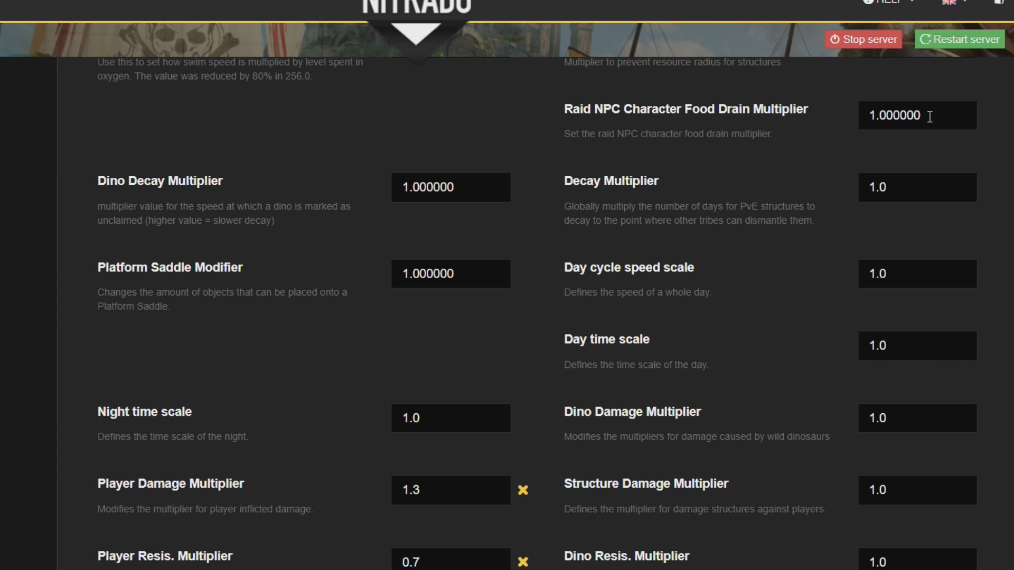
pyautogui.moveTo(922, 115); pyautogui.dragTo(870, 115)
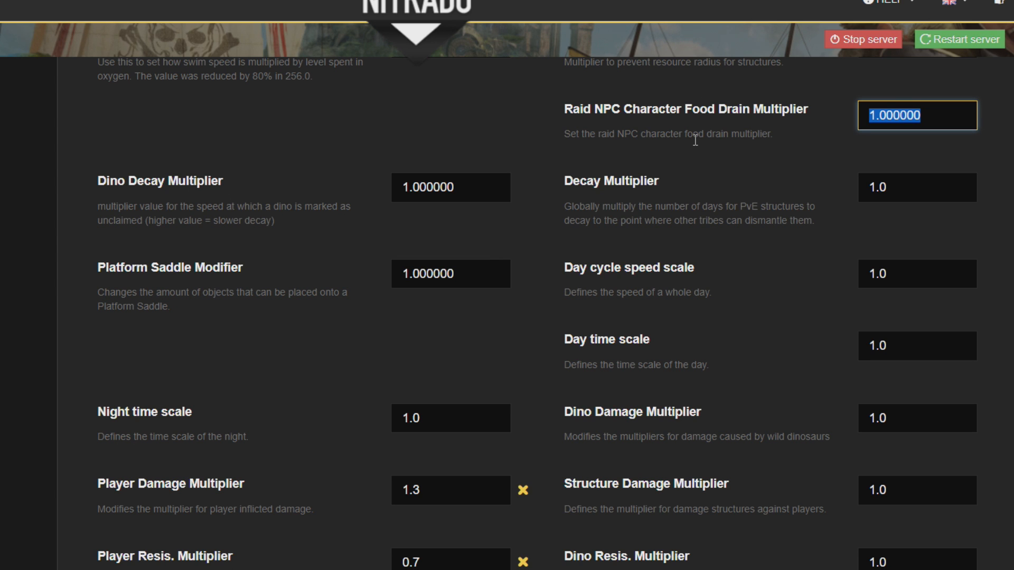
# - Set the Decay Multiplier for PvE structures to 0
pyautogui.scroll(-1, 697, 148)
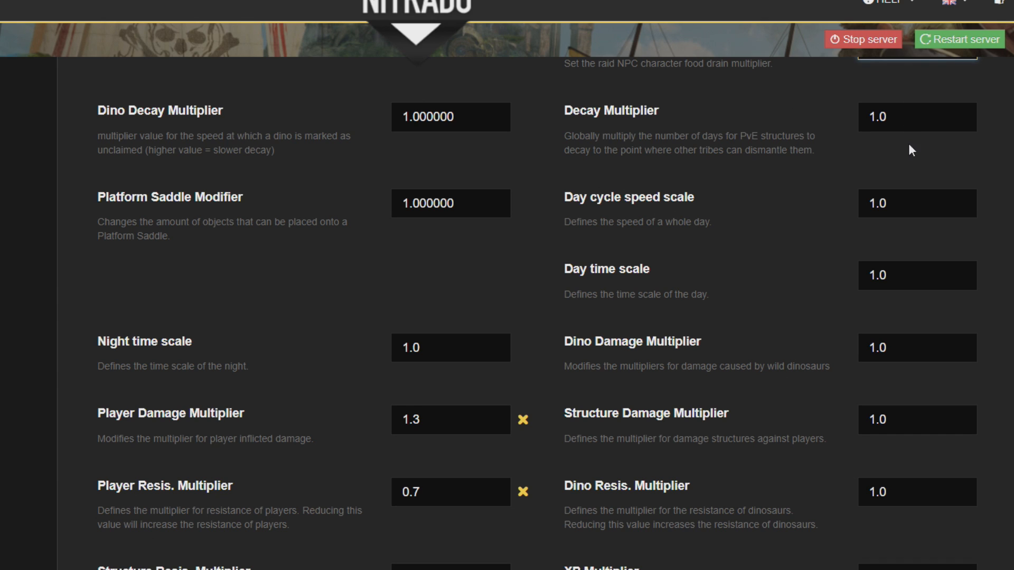
pyautogui.click(899, 116)
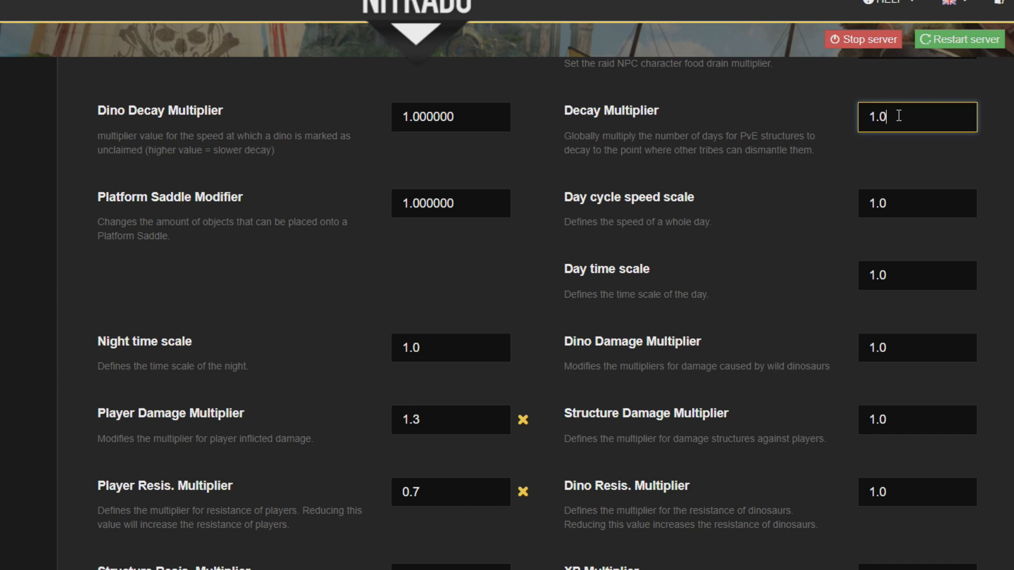
pyautogui.press('BackSpace')
pyautogui.press('BackSpace')
pyautogui.press('BackSpace')
pyautogui.write('4')
pyautogui.press('BackSpace')
pyautogui.write('0')
# - Set the Day time scale to 0.7
pyautogui.scroll(-1, 925, 109)
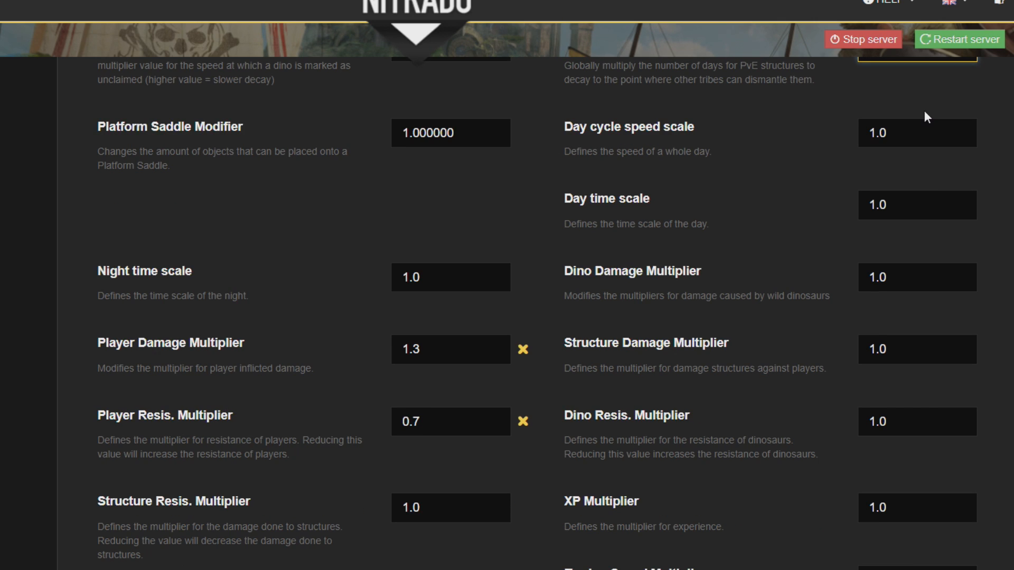
pyautogui.click(910, 135)
pyautogui.moveTo(885, 132); pyautogui.dragTo(855, 136)
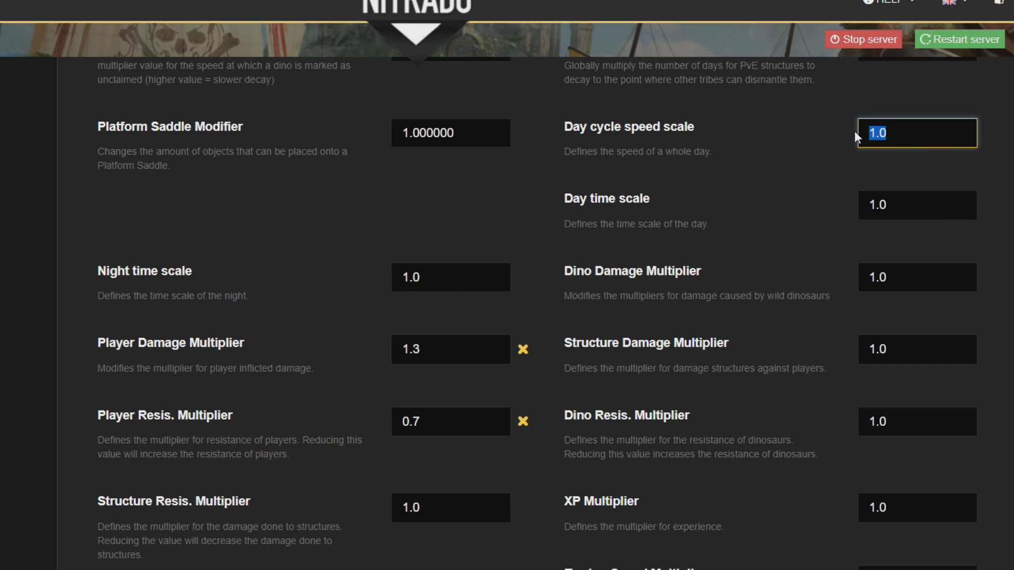
pyautogui.click(900, 201)
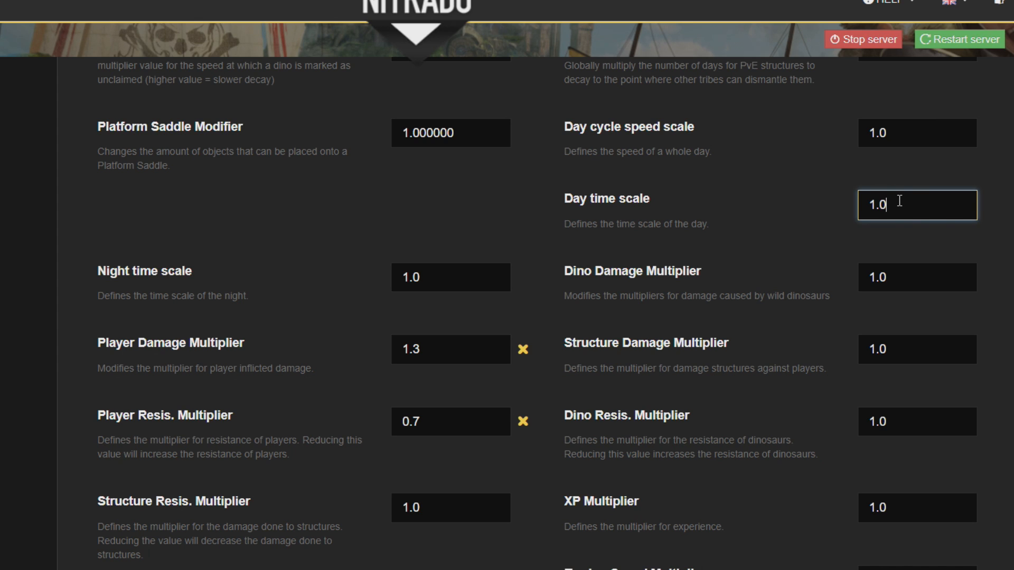
pyautogui.press('BackSpace')
pyautogui.press('BackSpace')
pyautogui.press('BackSpace')
pyautogui.write('0.7')
# - Set the Day cycle speed scale to 0.7
pyautogui.click(898, 132)
pyautogui.press('BackSpace')
pyautogui.press('BackSpace')
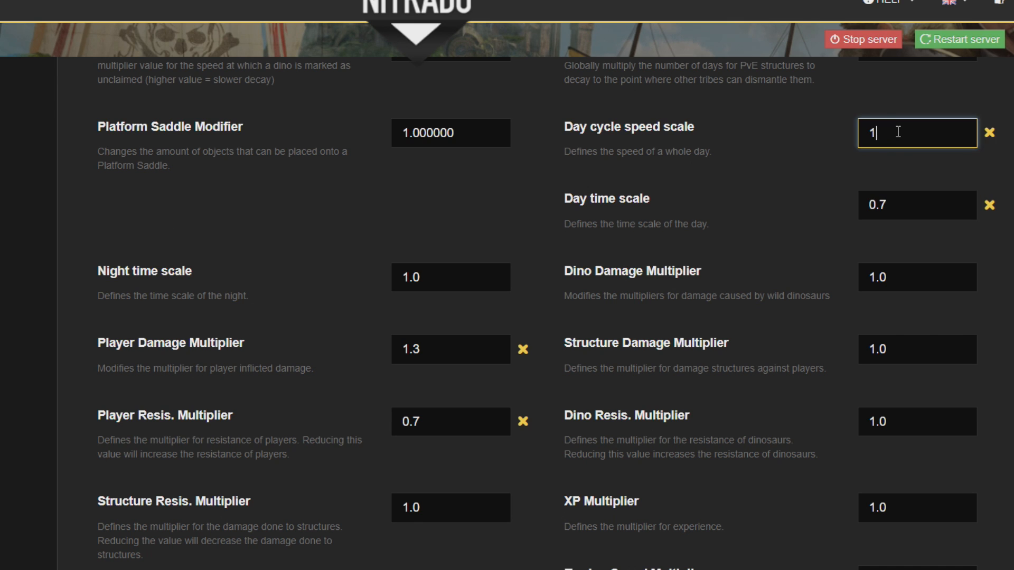
pyautogui.press('BackSpace')
pyautogui.write('0.7')
pyautogui.scroll(-3, 844, 244)
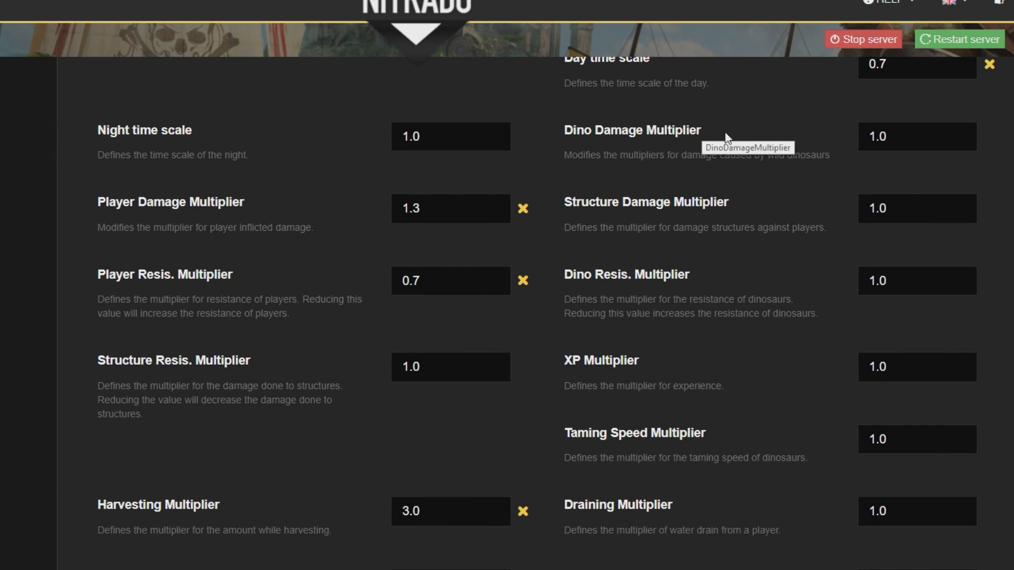
pyautogui.doubleClick(889, 138)
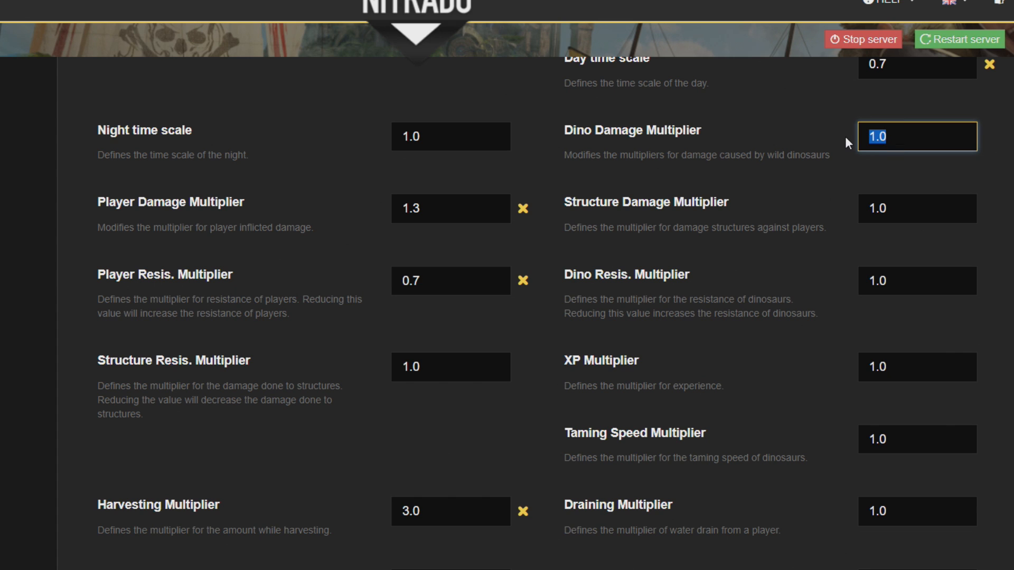
pyautogui.scroll(-1, 846, 138)
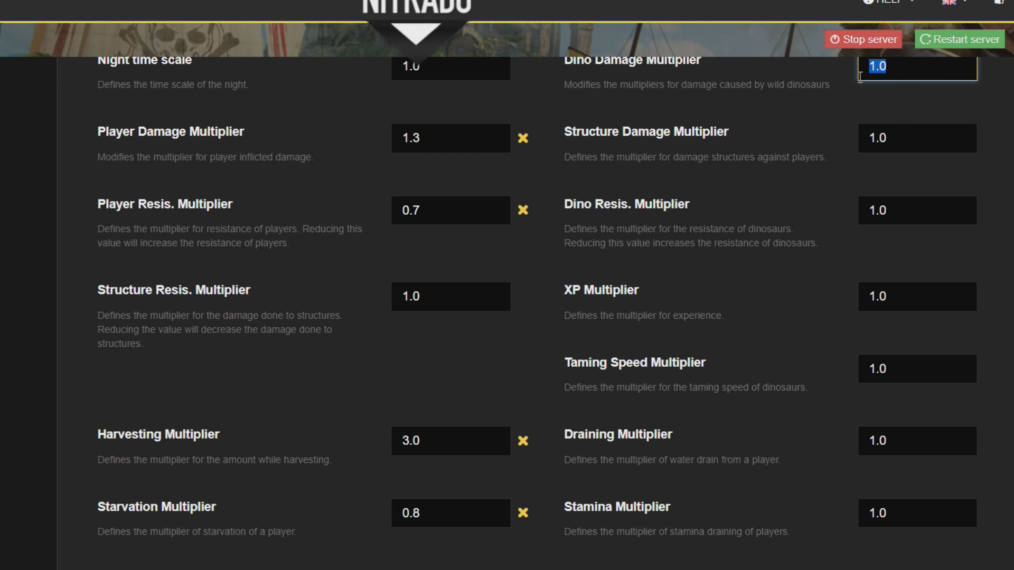
pyautogui.scroll(-3, 848, 160)
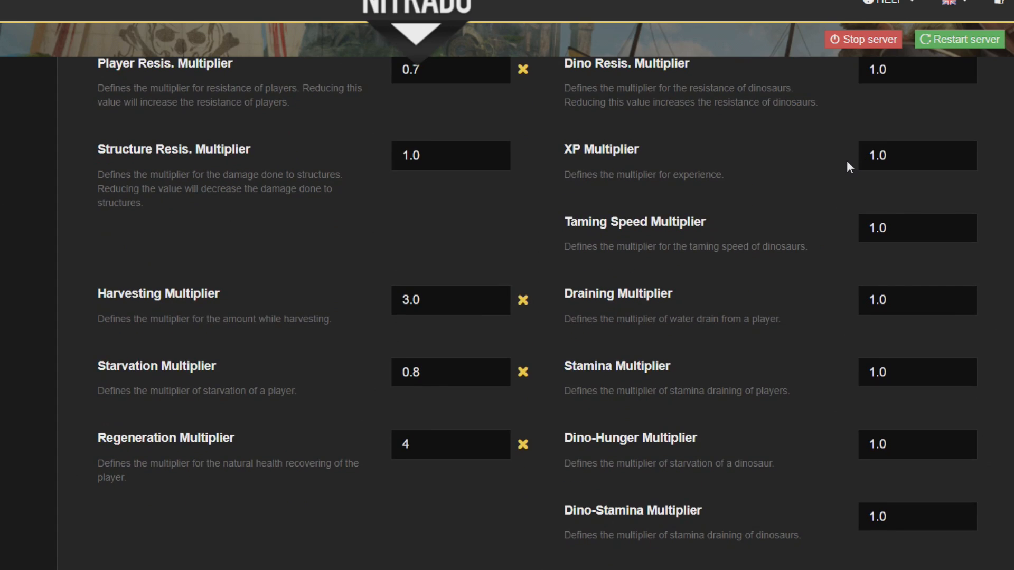
# - Set the Dino Resis. Multiplier to 0.0
pyautogui.scroll(2, 725, 83)
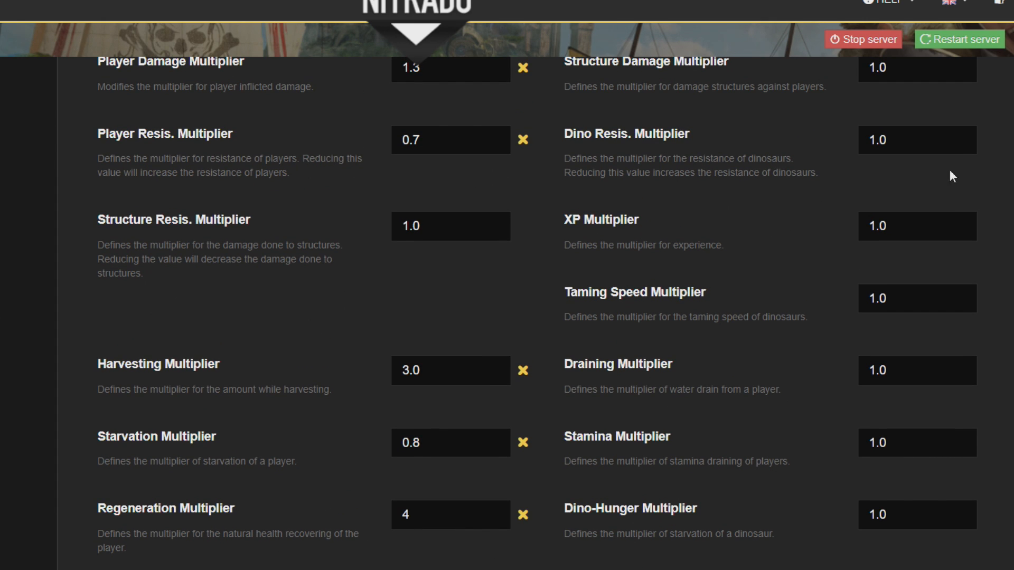
pyautogui.doubleClick(932, 144)
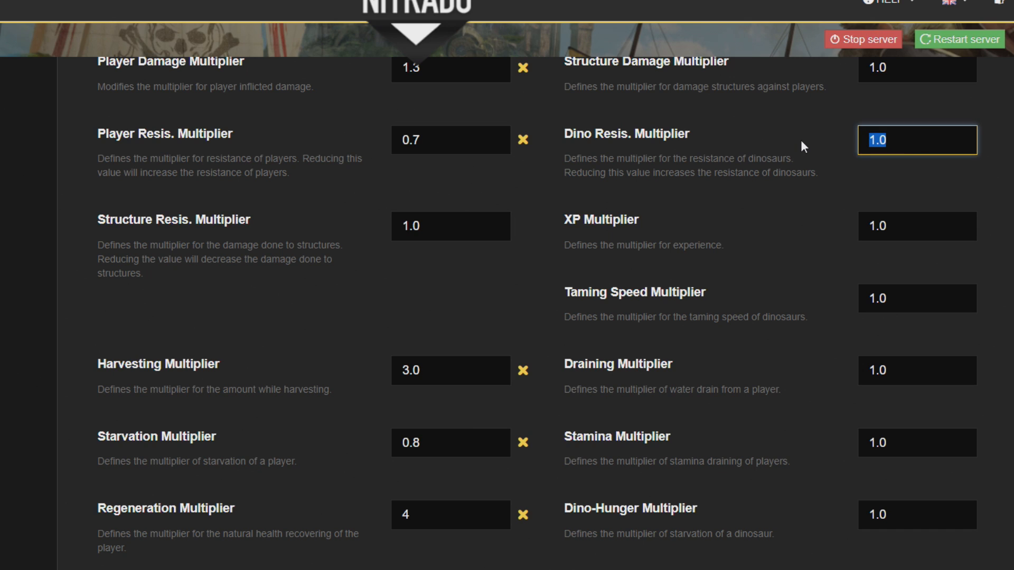
pyautogui.write('0.5')
pyautogui.press('BackSpace')
pyautogui.write('0')
pyautogui.scroll(-1, 874, 206)
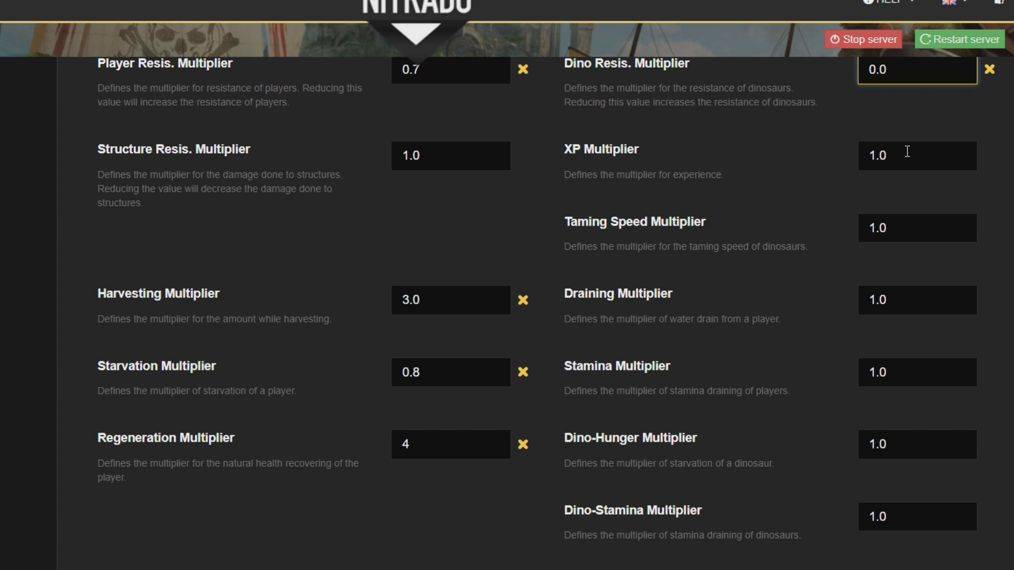
# - Set the XP Multiplier to 4
pyautogui.moveTo(908, 152); pyautogui.dragTo(848, 158)
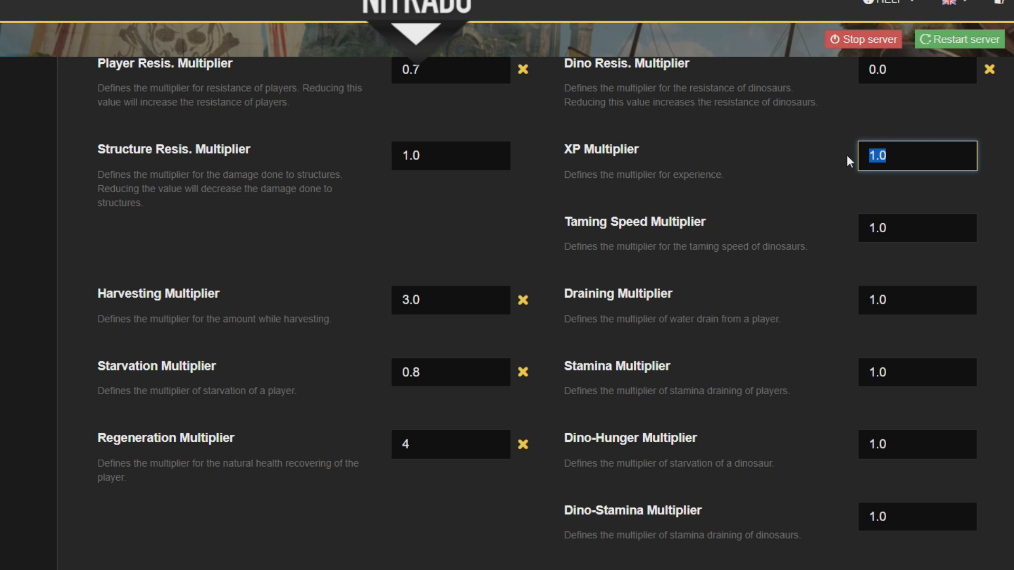
pyautogui.write('3')
pyautogui.scroll(8, 760, 206)
pyautogui.scroll(20, 692, 351)
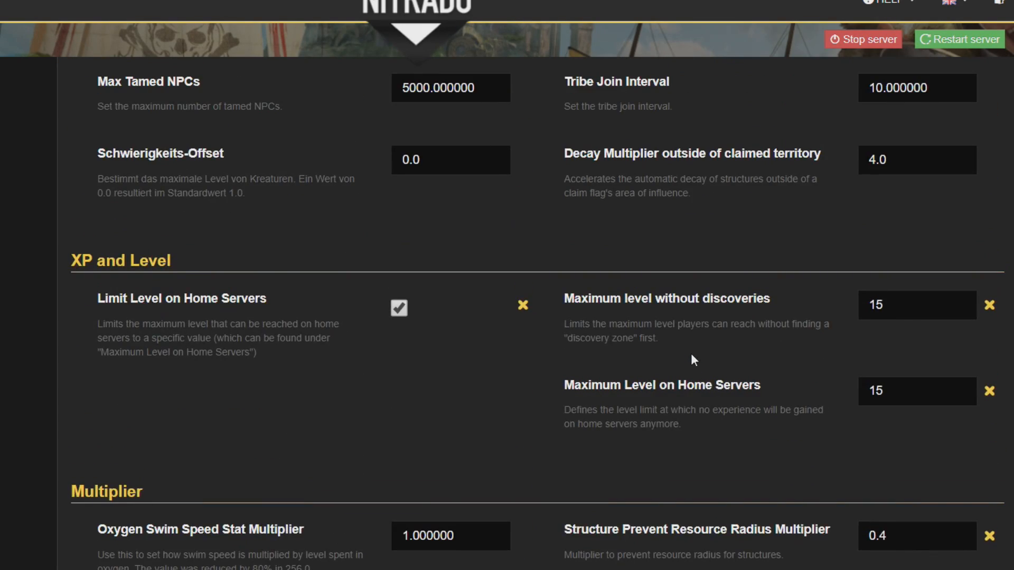
pyautogui.scroll(2, 692, 352)
pyautogui.scroll(-20, 692, 352)
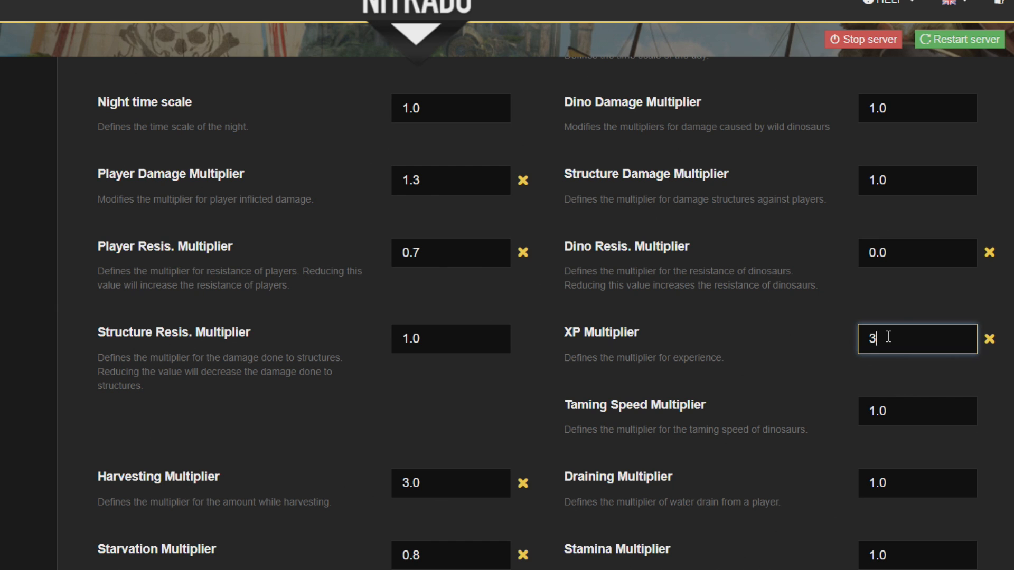
pyautogui.press('BackSpace')
pyautogui.write('4')
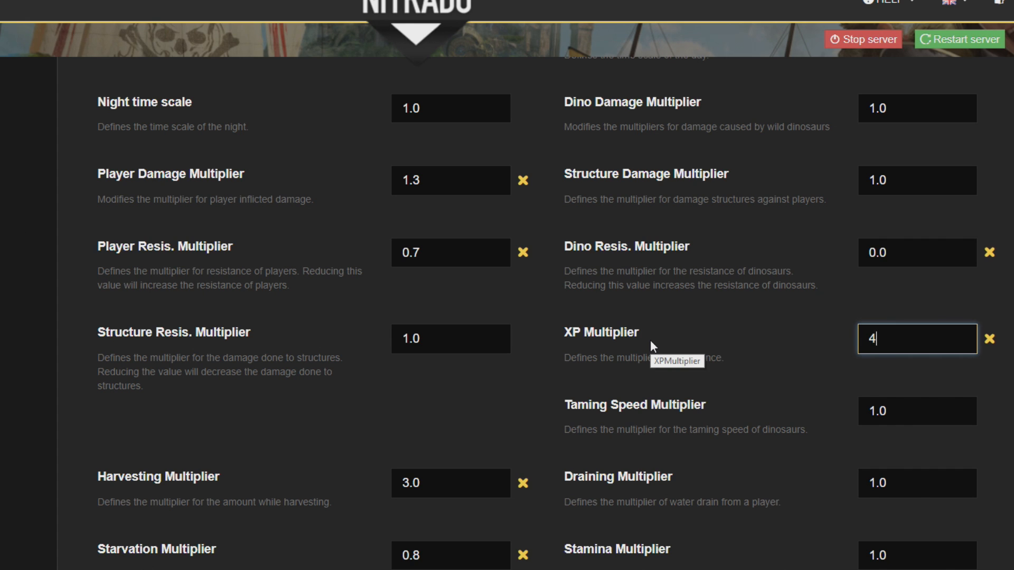
# - Set the Taming Speed Multiplier to 30 and the Draining Multiplier for player water drain to 0.4
pyautogui.scroll(-1, 650, 340)
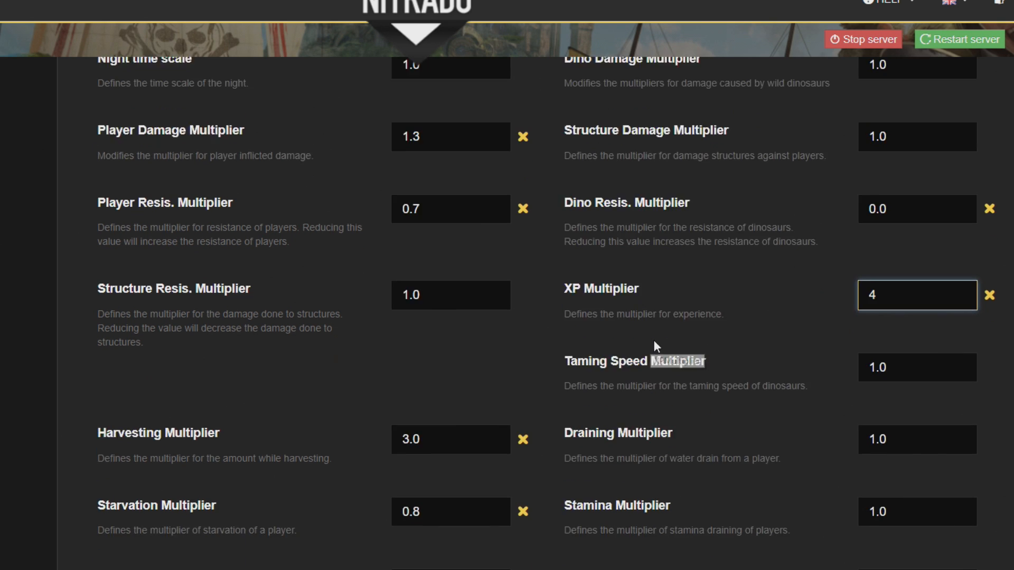
pyautogui.scroll(-3, 654, 340)
pyautogui.moveTo(923, 200); pyautogui.dragTo(841, 201)
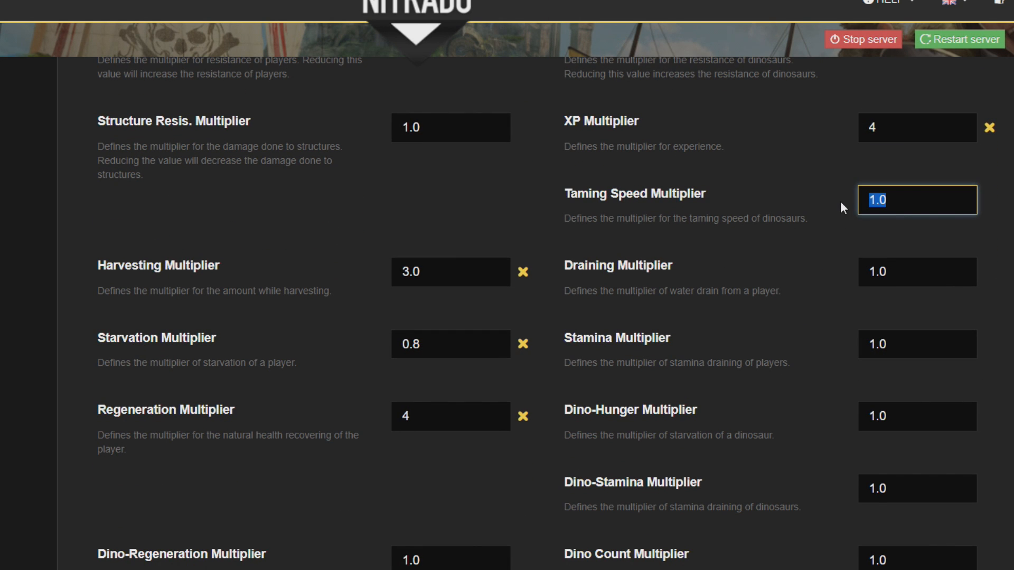
pyautogui.write('30')
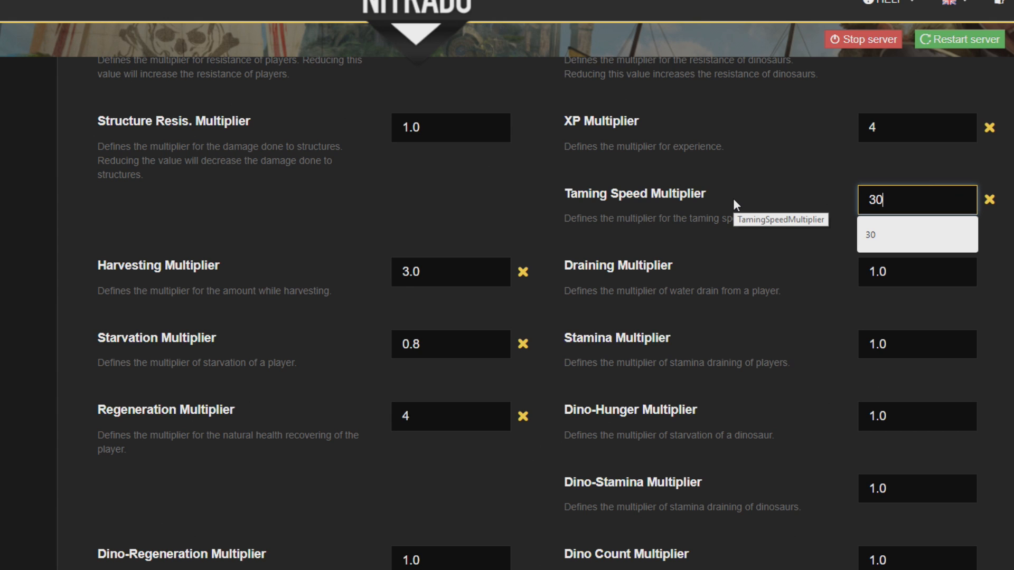
pyautogui.click(733, 267)
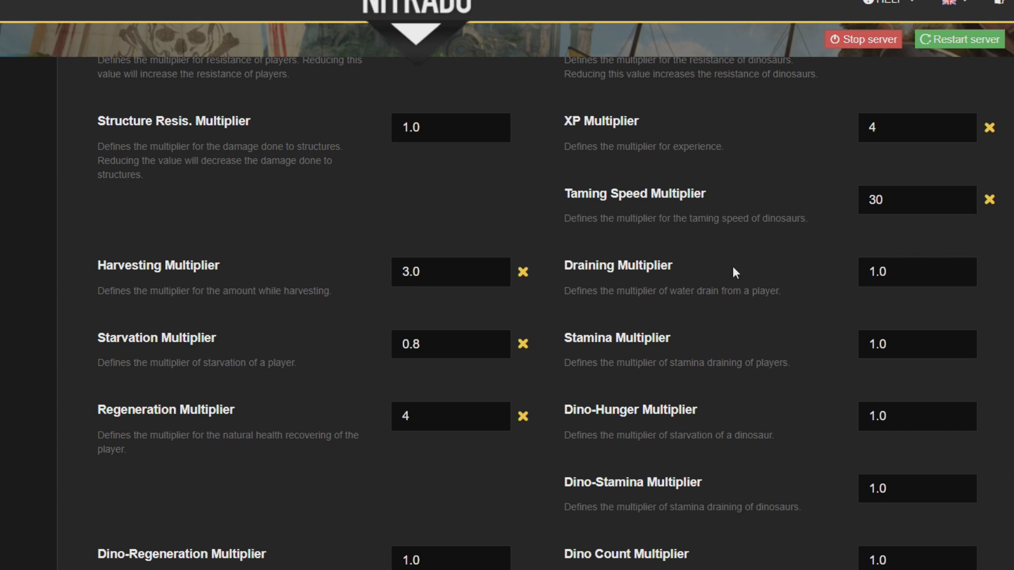
pyautogui.click(917, 267)
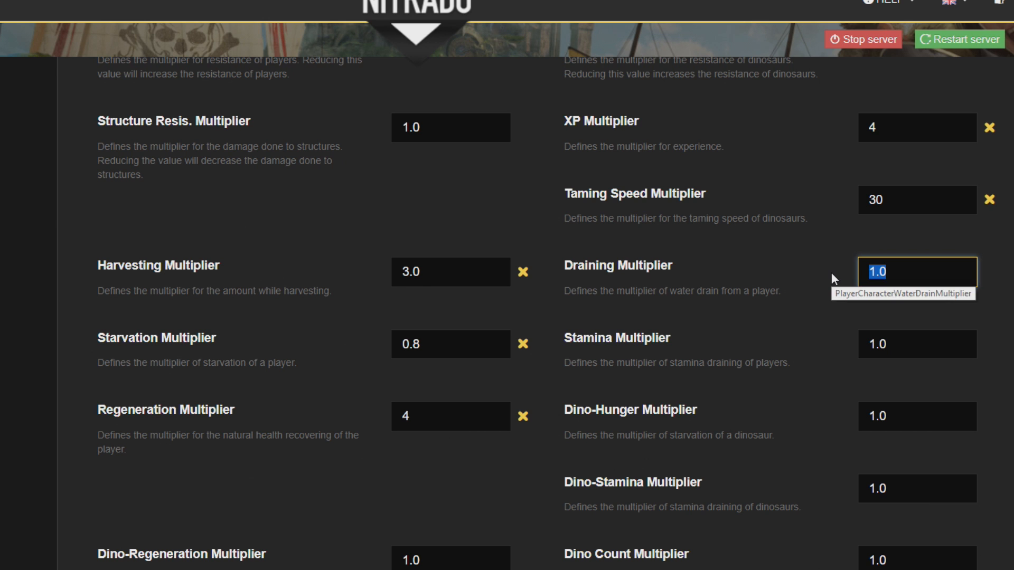
pyautogui.write('0.4')
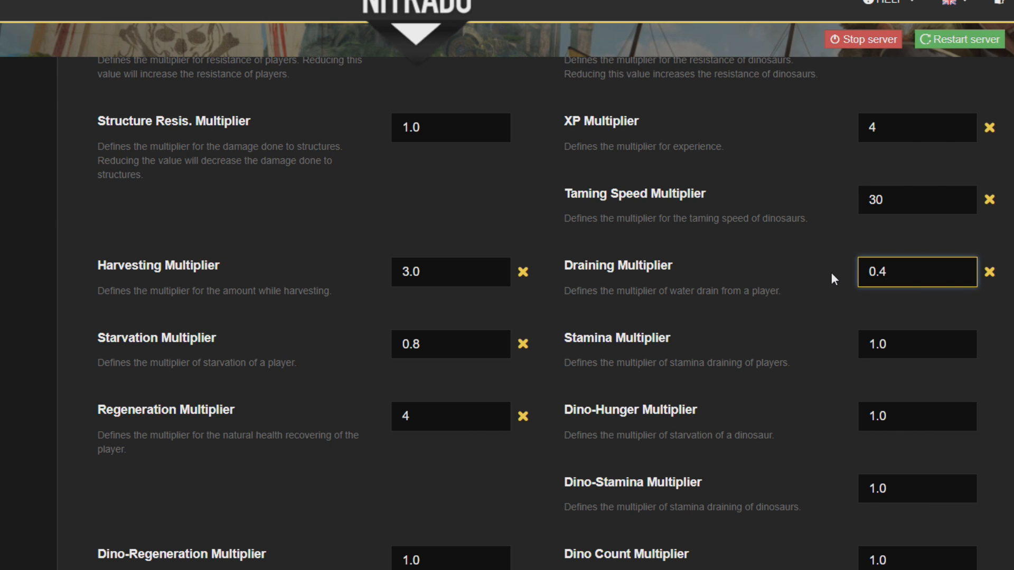
# - Set the Stamina Multiplier for player stamina draining to 0.4
pyautogui.scroll(-3, 877, 280)
pyautogui.click(905, 210)
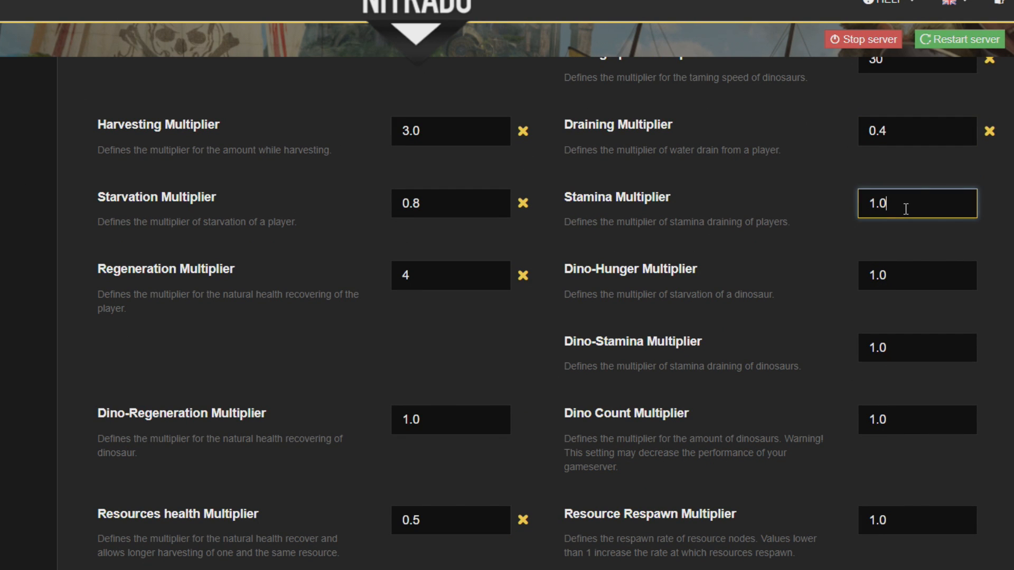
pyautogui.write('0.4')
pyautogui.press('BackSpace')
pyautogui.press('BackSpace')
pyautogui.press('BackSpace')
pyautogui.press('BackSpace')
pyautogui.press('BackSpace')
pyautogui.press('BackSpace')
pyautogui.write('0.4')
pyautogui.scroll(-2, 906, 210)
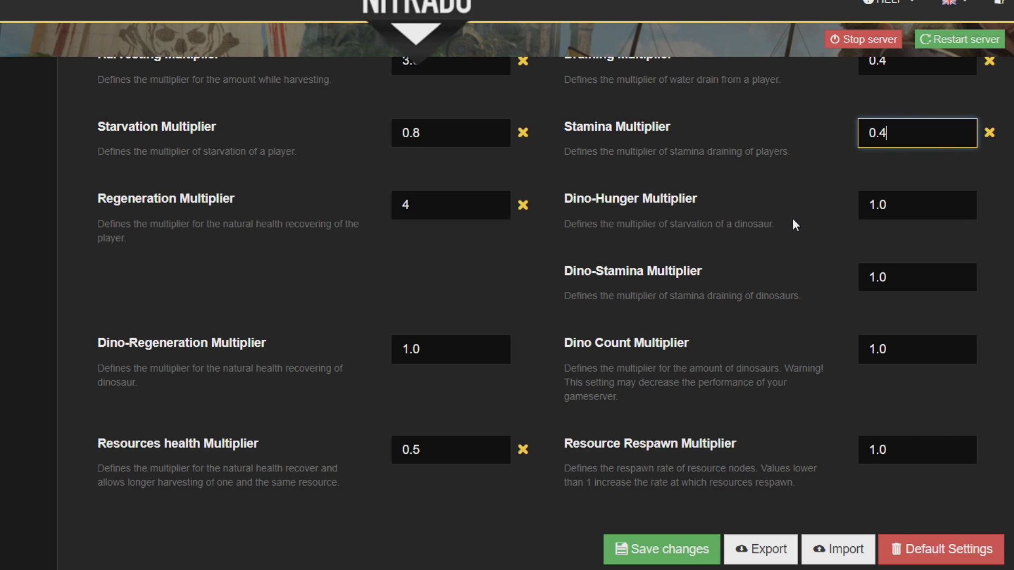
pyautogui.scroll(8, 792, 222)
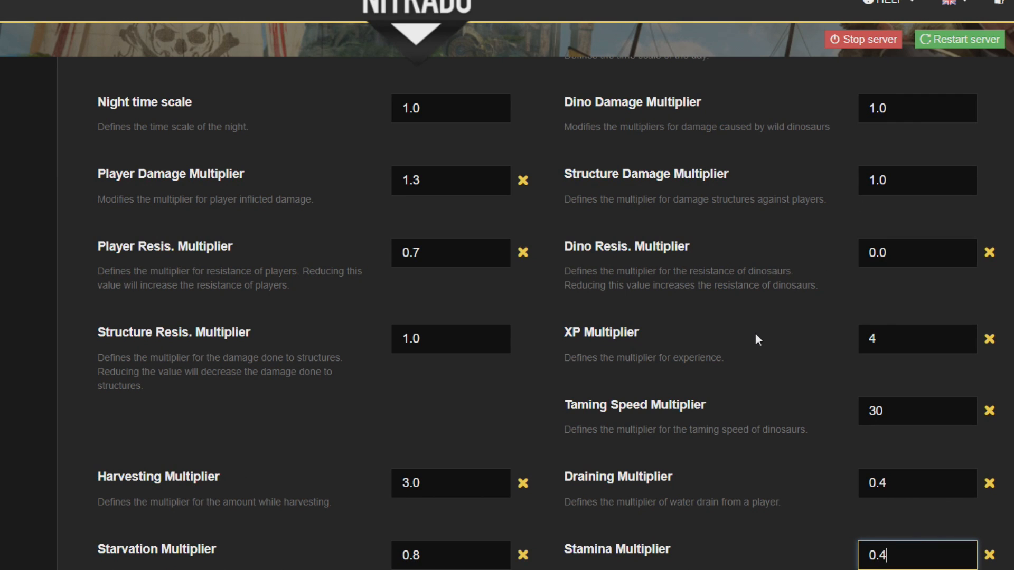
pyautogui.scroll(-7, 755, 333)
pyautogui.scroll(-2, 756, 338)
pyautogui.click(865, 161)
pyautogui.write('0.4')
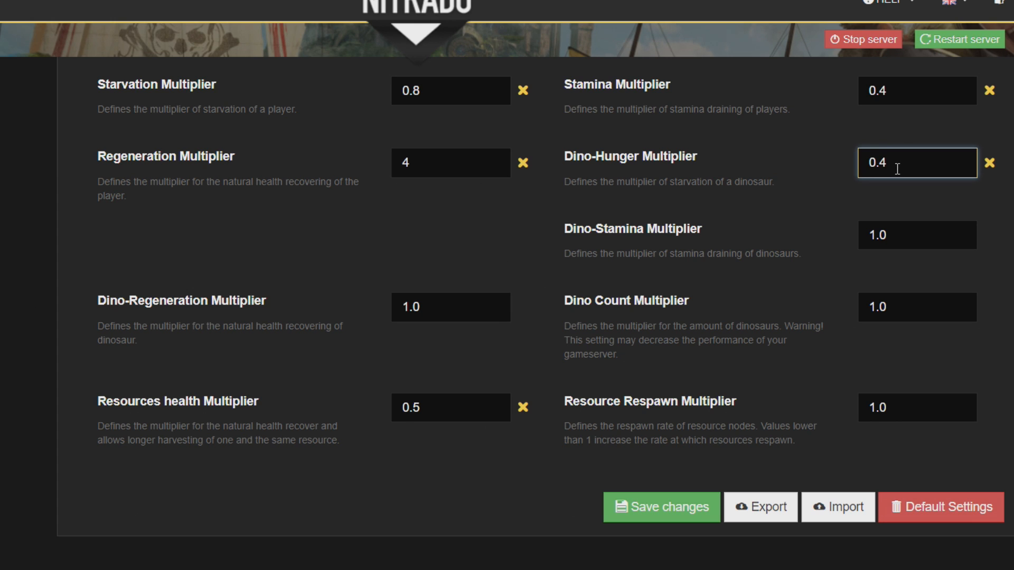
pyautogui.hotkey('ctrl', 'z')
# - Set the Dino-Stamina Multiplier to 0.5
pyautogui.moveTo(903, 239); pyautogui.dragTo(846, 239)
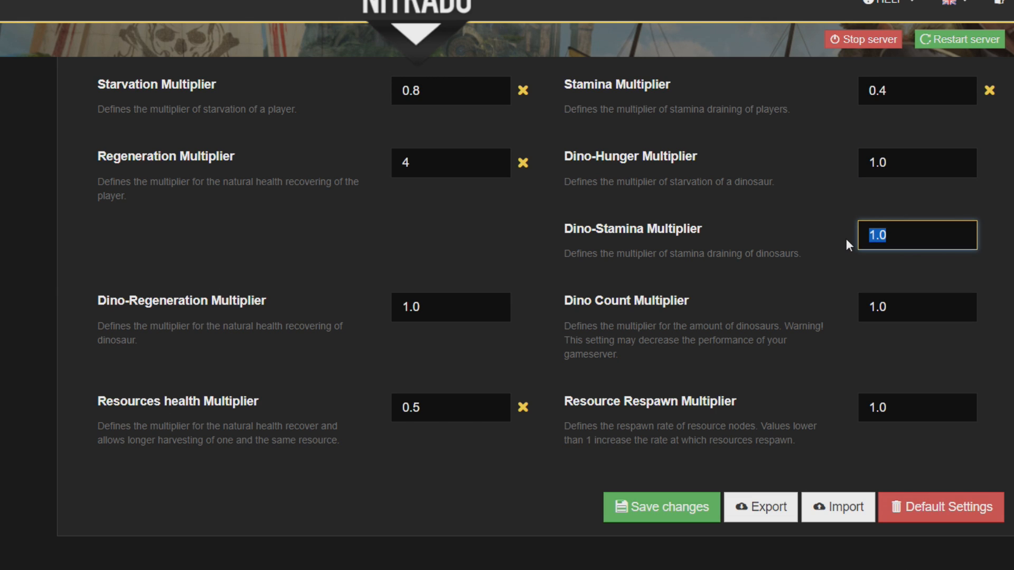
pyautogui.write('0.5')
pyautogui.click(838, 248)
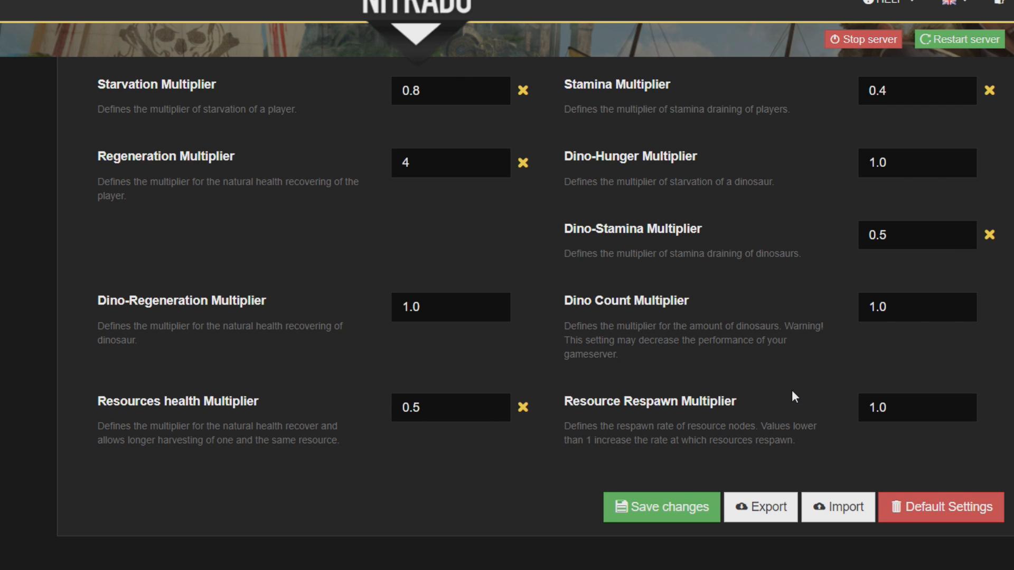
# - Set the Resource Respawn Multiplier to 0.7
pyautogui.scroll(20, 815, 411)
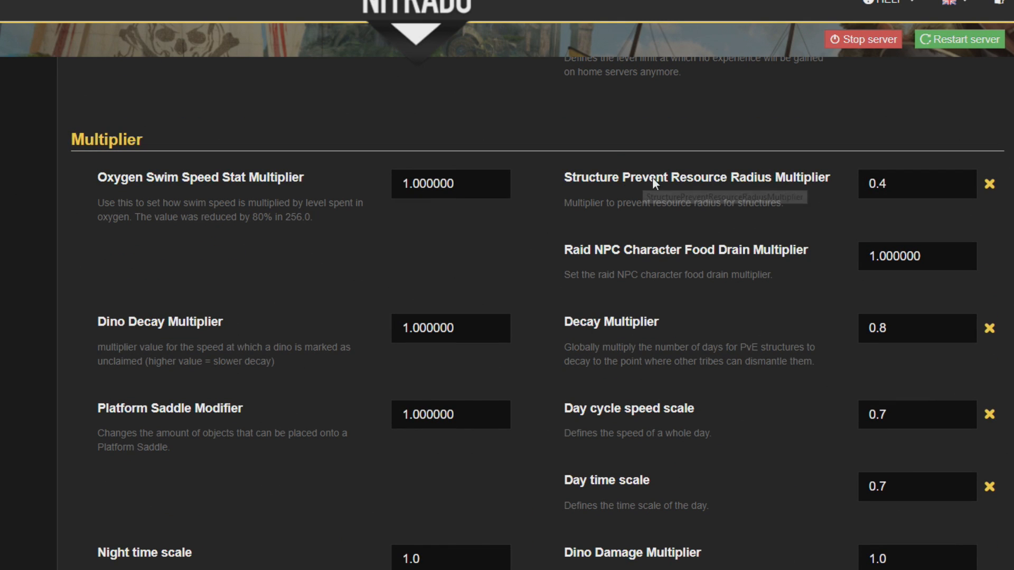
pyautogui.scroll(5, 660, 211)
pyautogui.scroll(-4, 711, 344)
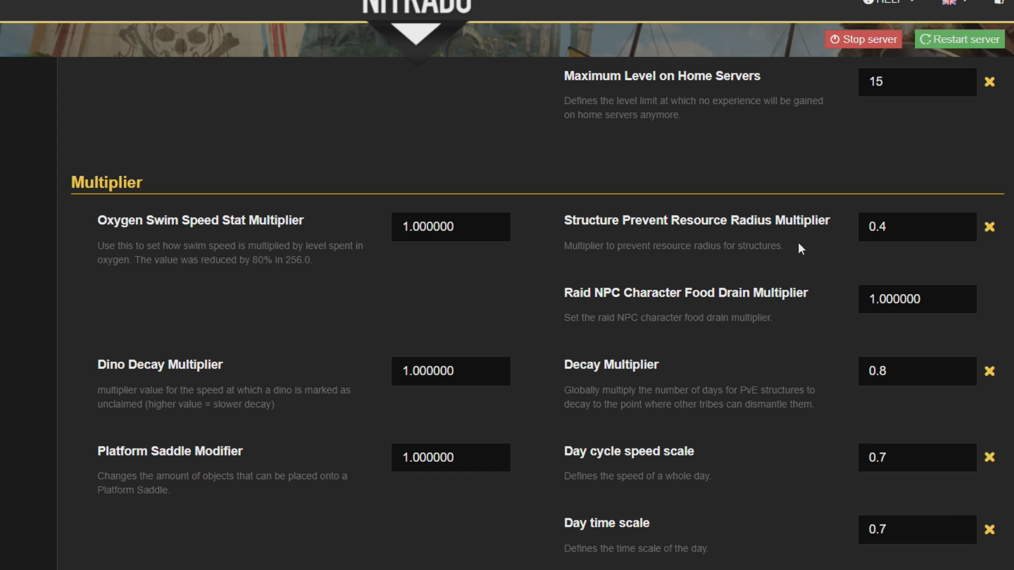
pyautogui.scroll(-20, 798, 242)
pyautogui.scroll(-1, 800, 247)
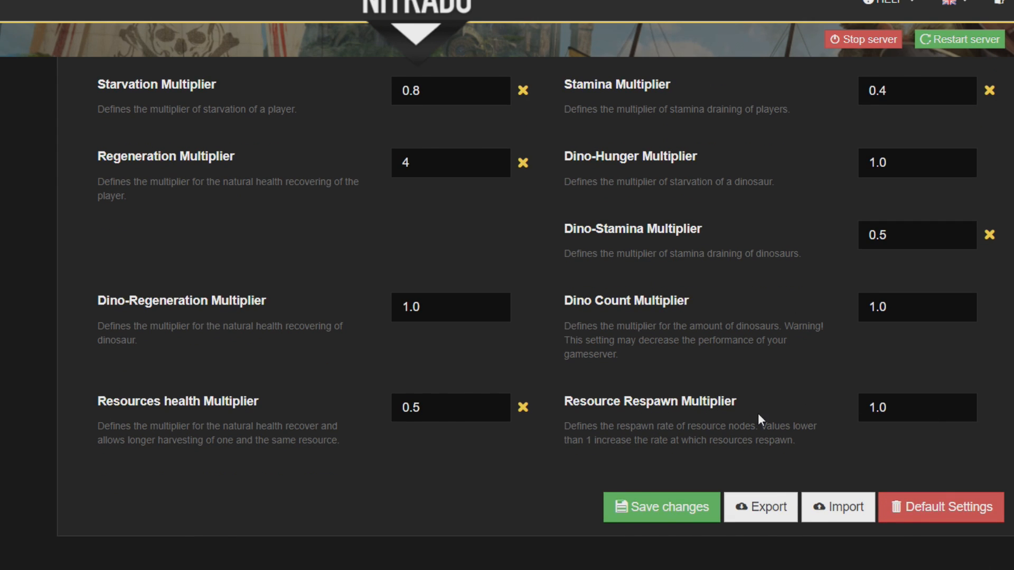
pyautogui.click(896, 406)
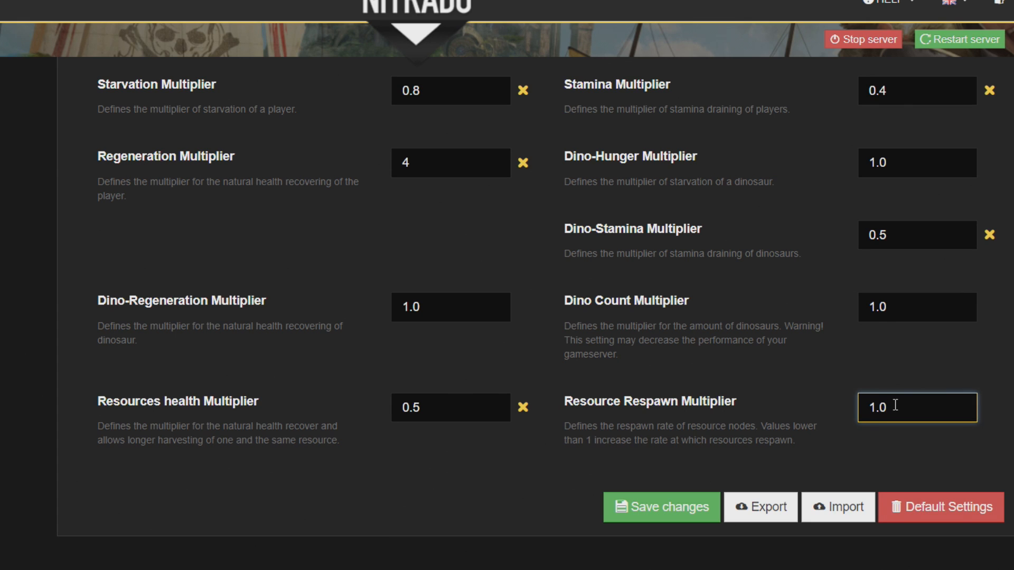
pyautogui.press('BackSpace')
pyautogui.press('BackSpace')
pyautogui.press('BackSpace')
pyautogui.write('0.')
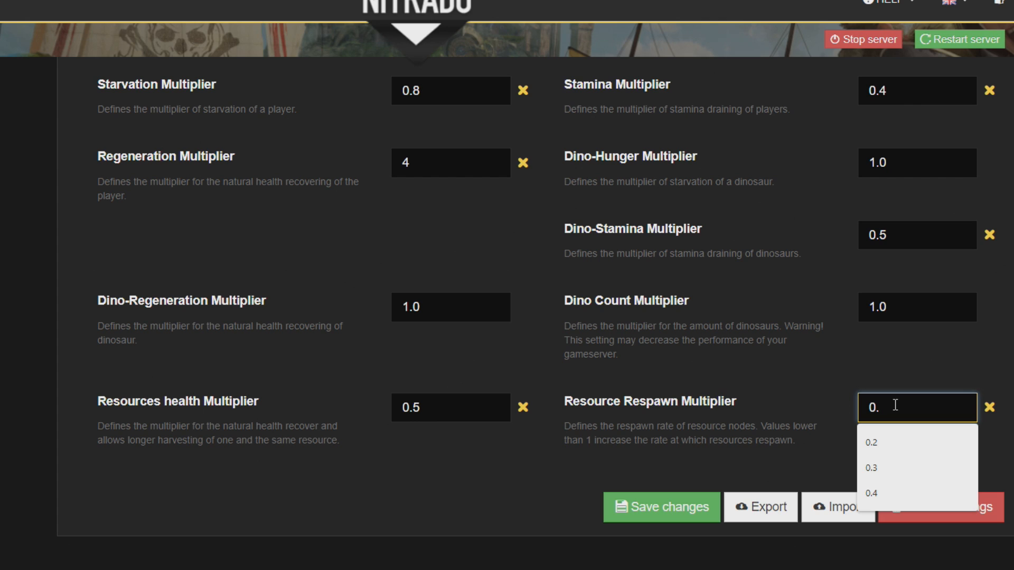
pyautogui.write('4')
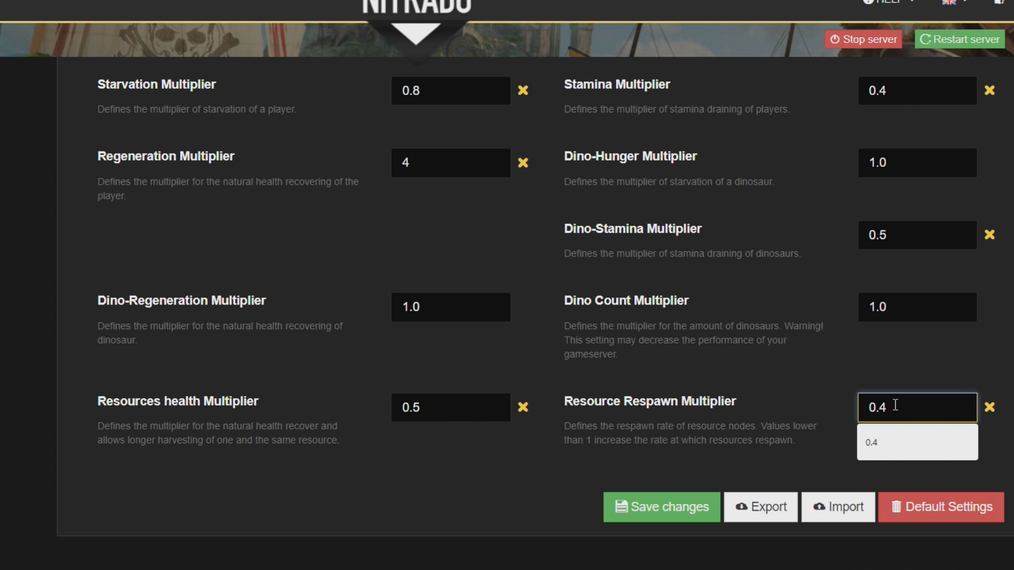
pyautogui.press('BackSpace')
pyautogui.write('1')
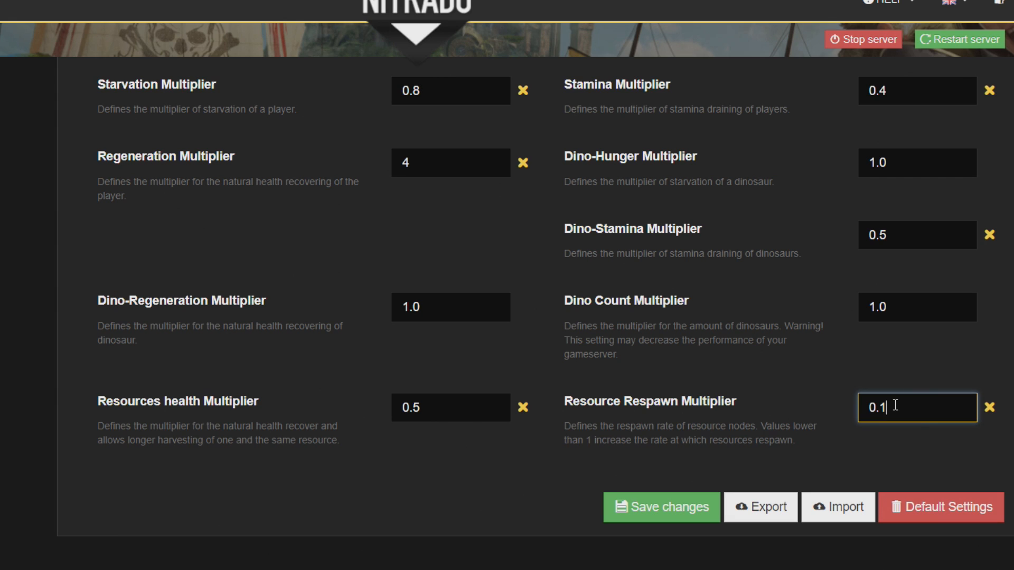
pyautogui.press('BackSpace')
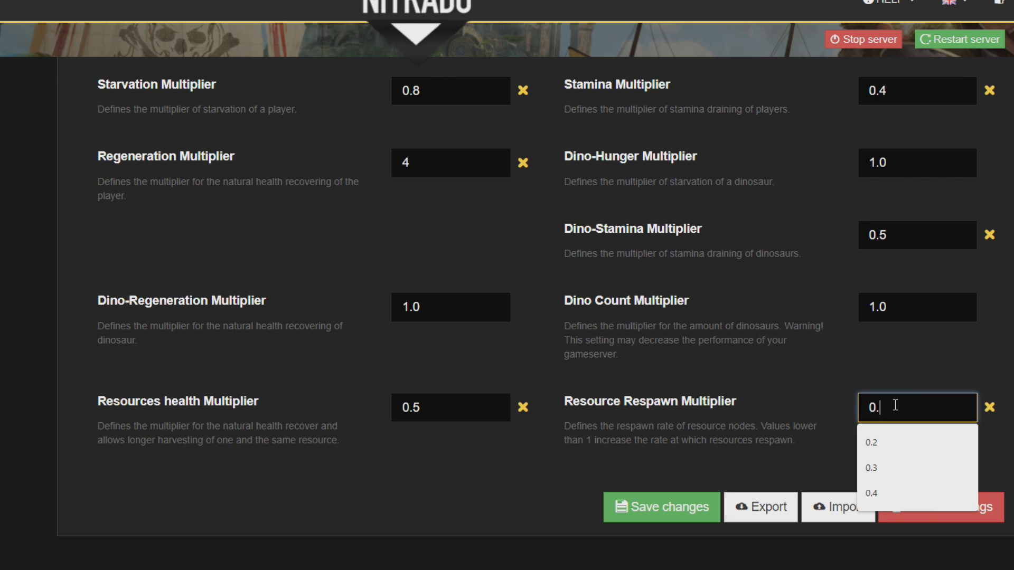
pyautogui.write('7')
pyautogui.press('Tab')
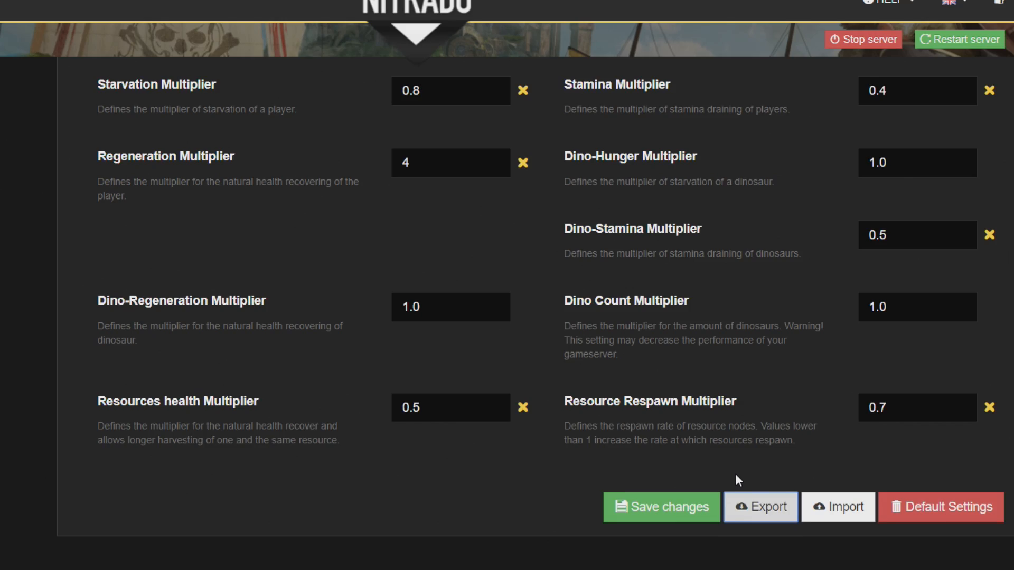
# - Review the main server's settings page, from the base settings through gameplay, level limits and multipliers
pyautogui.scroll(10, 736, 474)
pyautogui.scroll(15, 736, 474)
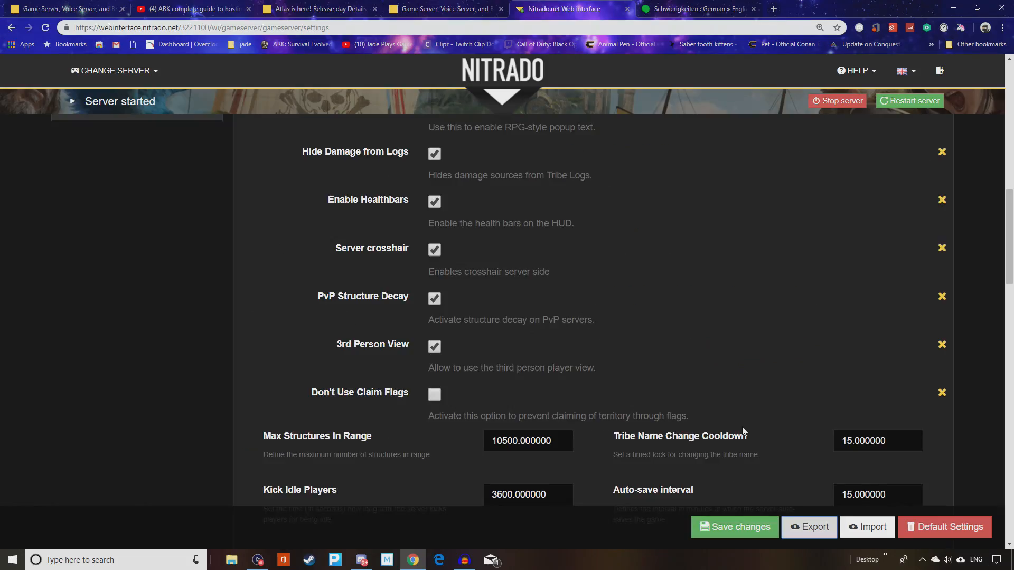
pyautogui.scroll(10, 743, 431)
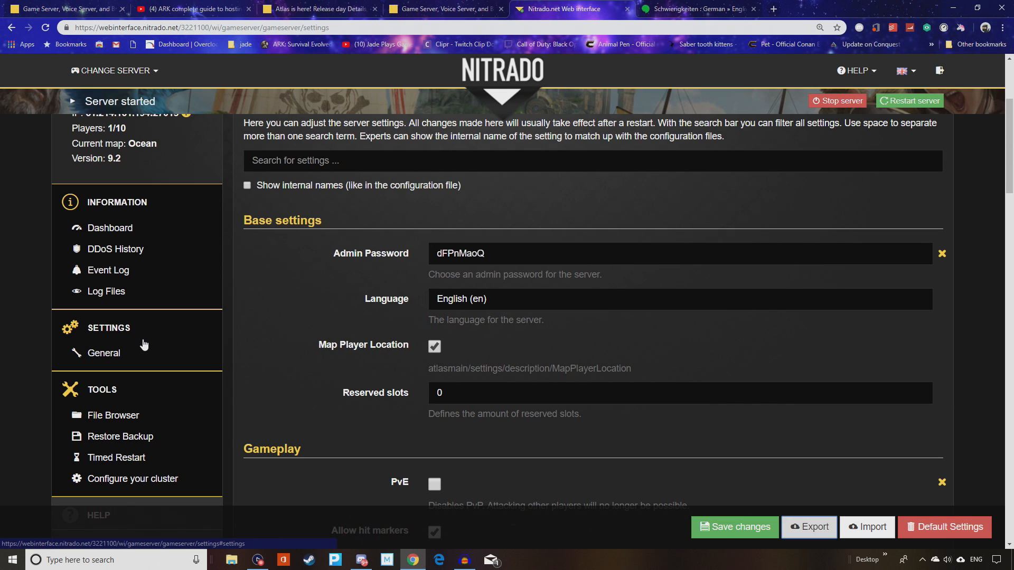
pyautogui.scroll(-1, 760, 330)
pyautogui.scroll(-20, 759, 328)
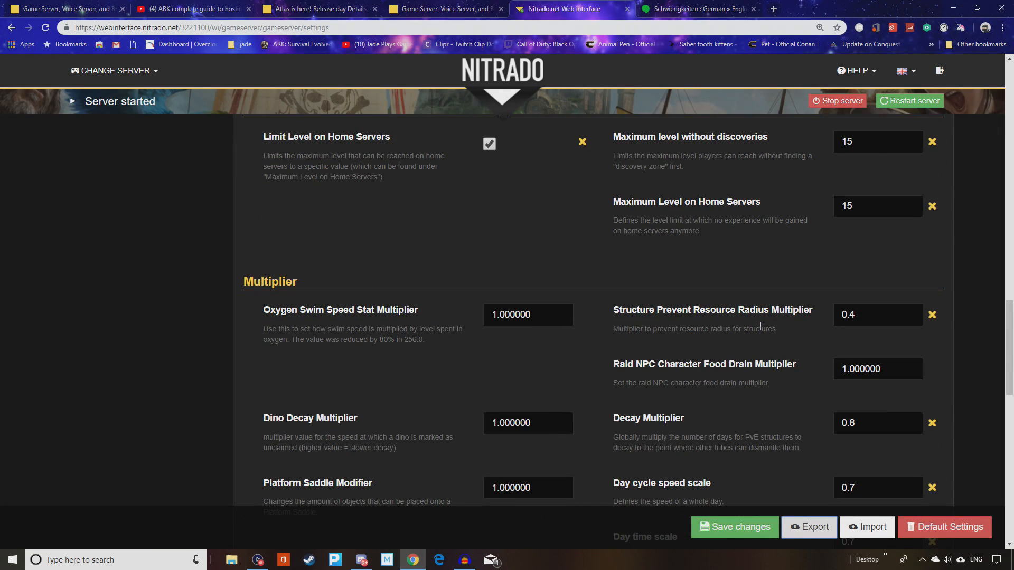
pyautogui.scroll(-8, 760, 325)
pyautogui.press('Home')
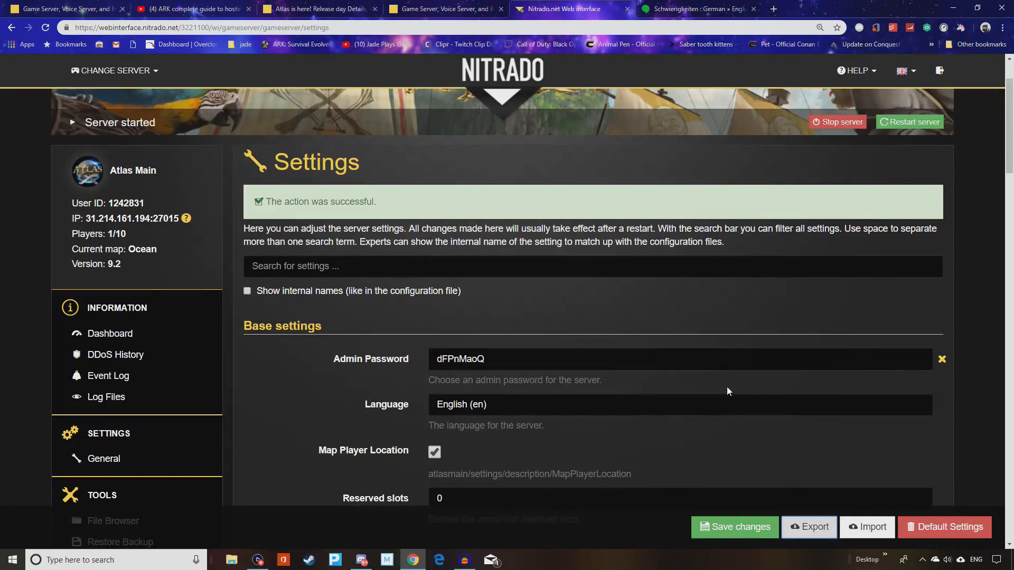
pyautogui.scroll(-5, 727, 386)
pyautogui.scroll(4, 724, 385)
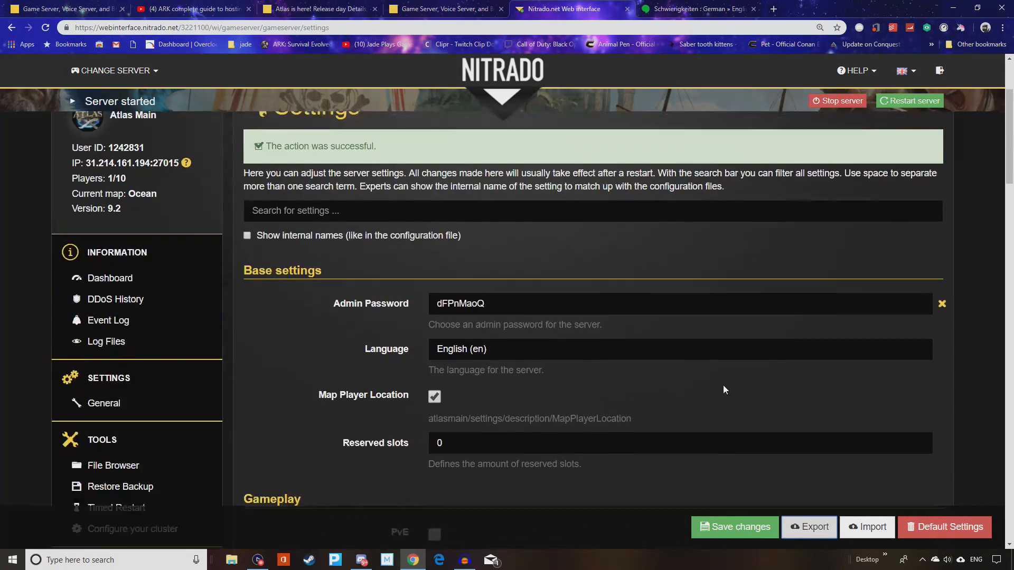
pyautogui.scroll(1, 725, 390)
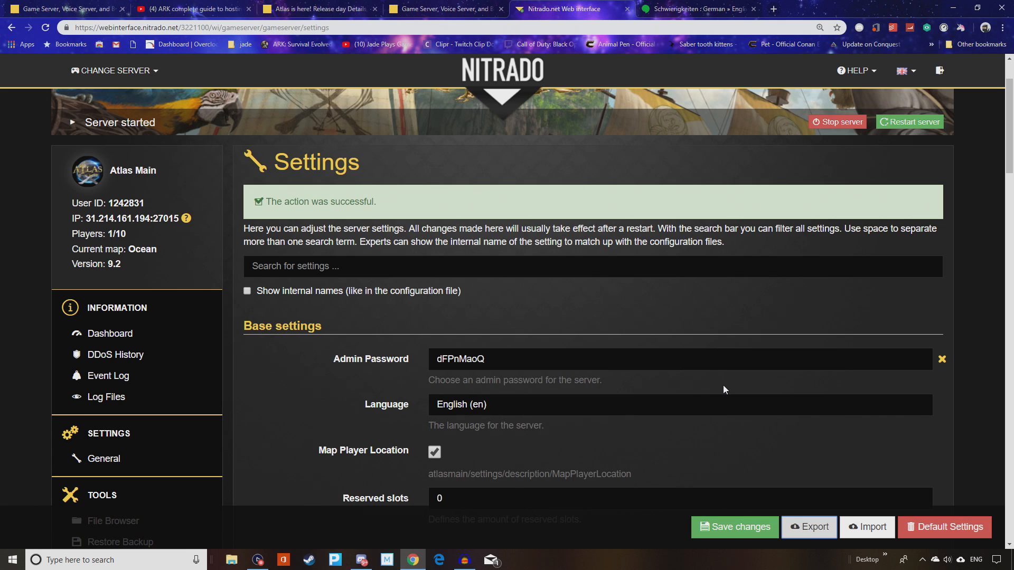
# - Switch to the Atlas expansion server JADE Plays Games Salty Server (Atlas_B1) and look through its base and gameplay settings
pyautogui.click(113, 70)
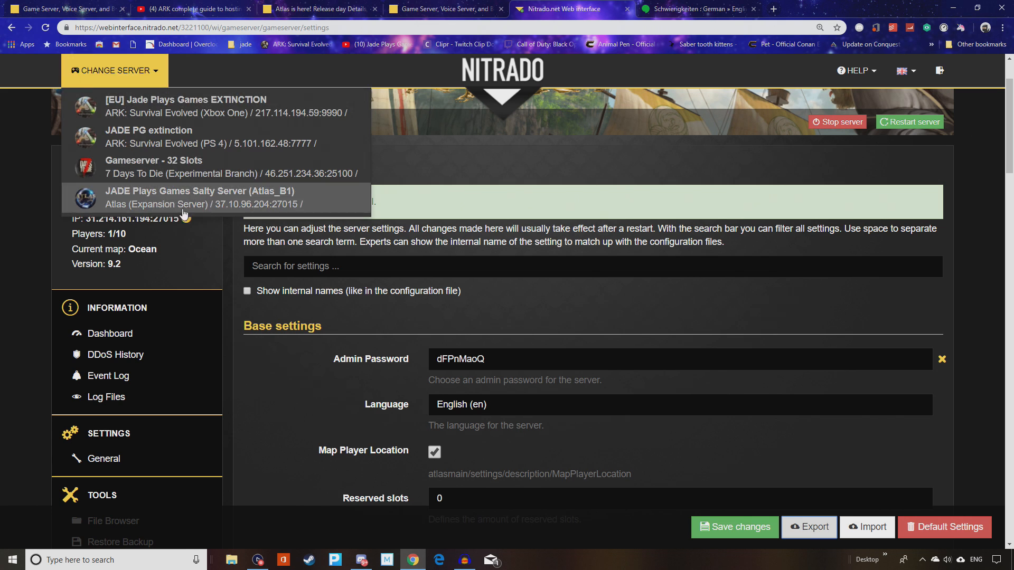
pyautogui.click(116, 194)
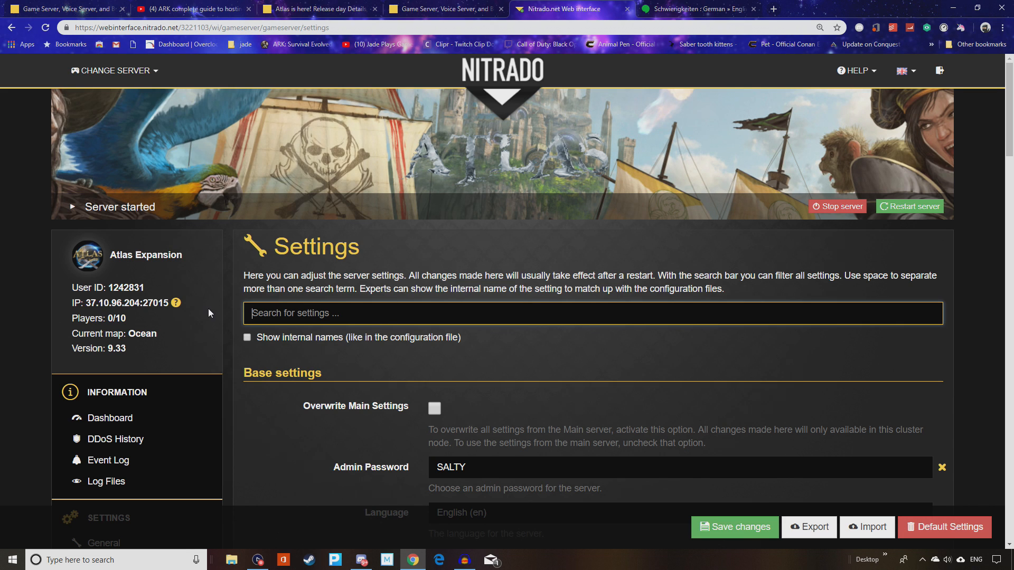
pyautogui.scroll(-4, 208, 311)
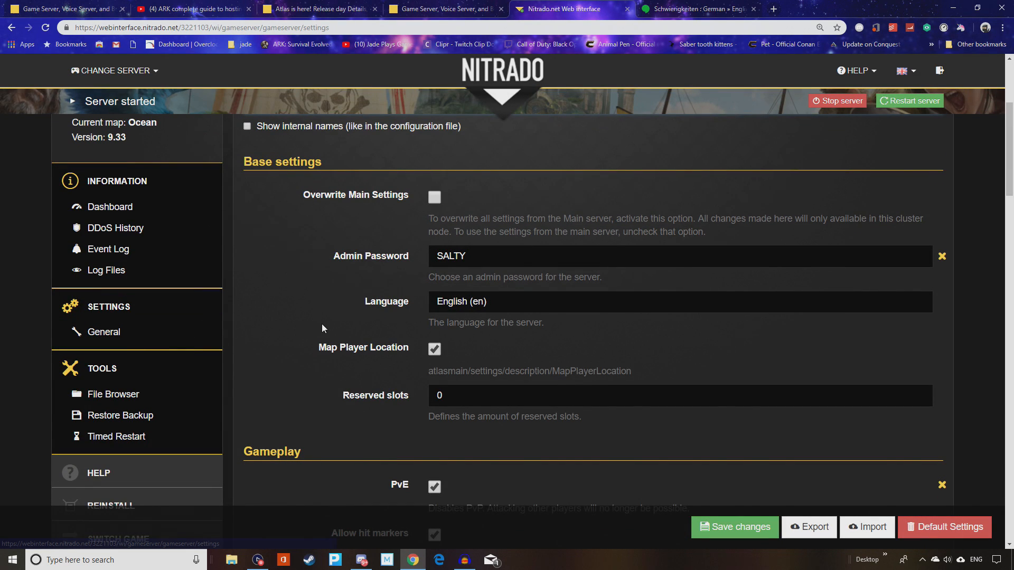
pyautogui.scroll(-5, 322, 324)
pyautogui.scroll(-7, 569, 339)
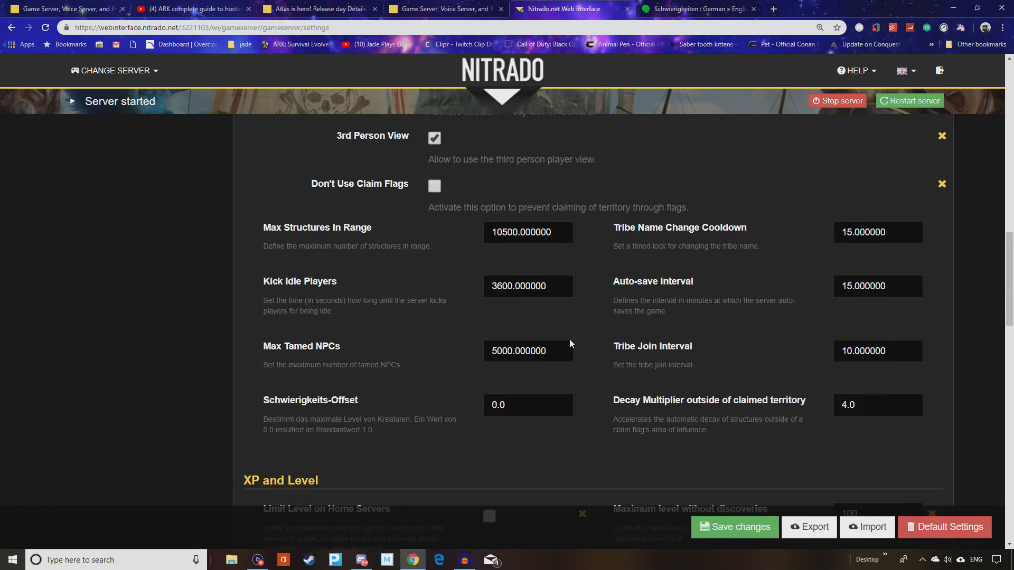
# - Review the expansion server's remaining gameplay settings, level limits and multipliers
pyautogui.scroll(-4, 569, 339)
pyautogui.scroll(-6, 603, 331)
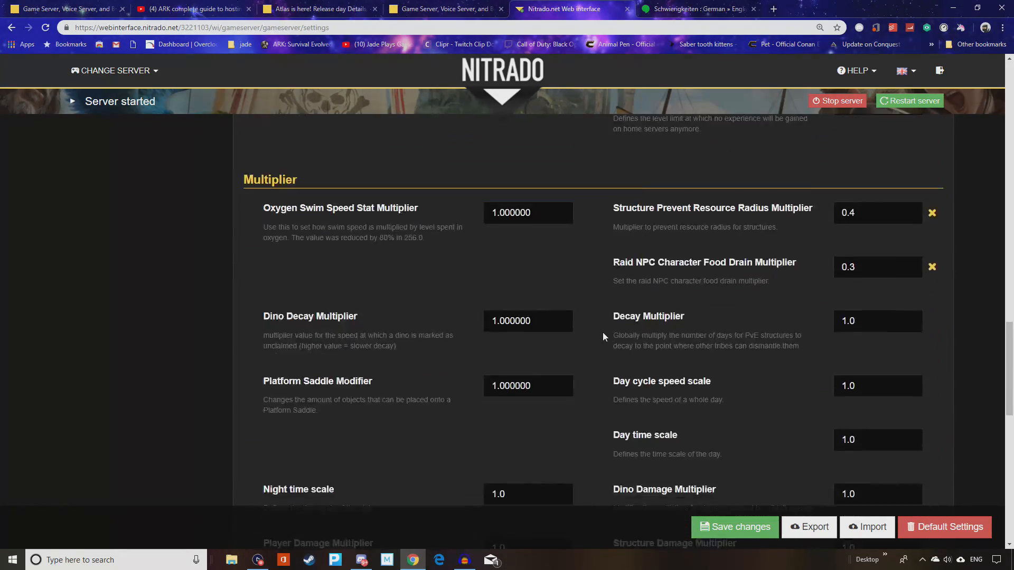
pyautogui.scroll(-13, 603, 331)
pyautogui.scroll(12, 603, 332)
pyautogui.scroll(2, 603, 331)
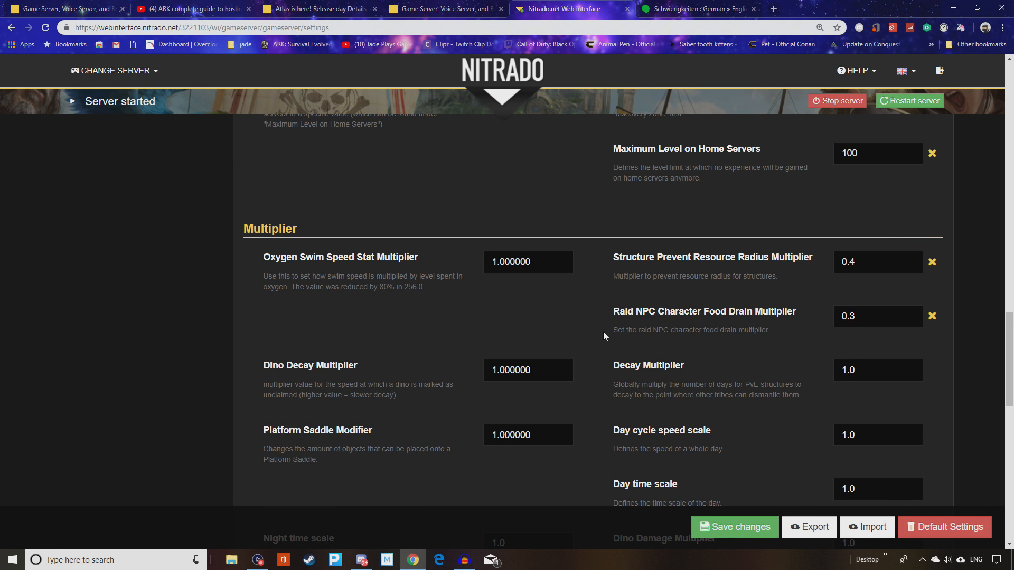
pyautogui.scroll(-7, 603, 332)
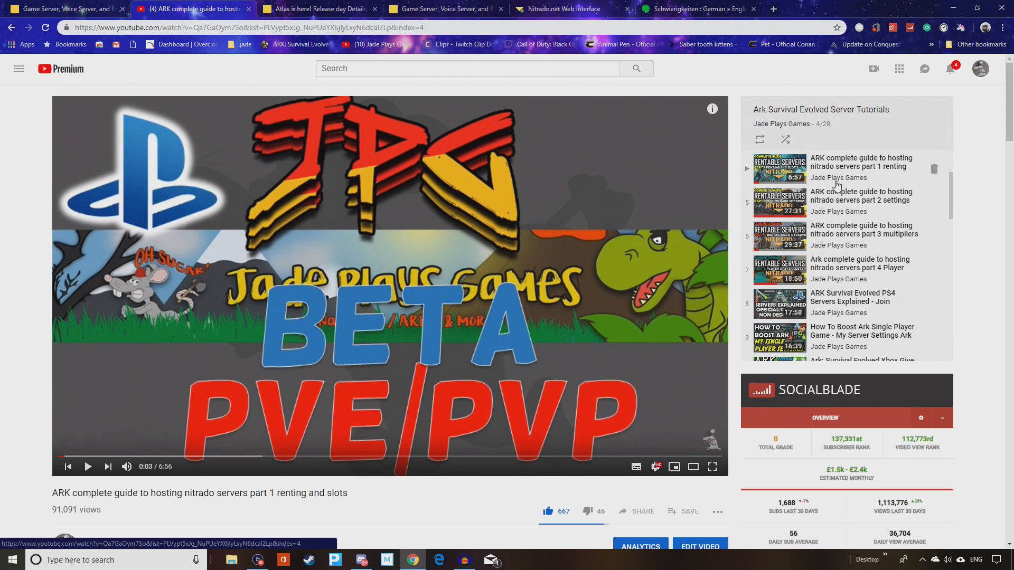
# - Look over the ARK Nitrado server hosting guides on YouTube and open Nitrado's Atlas release day article
pyautogui.scroll(-10, 840, 184)
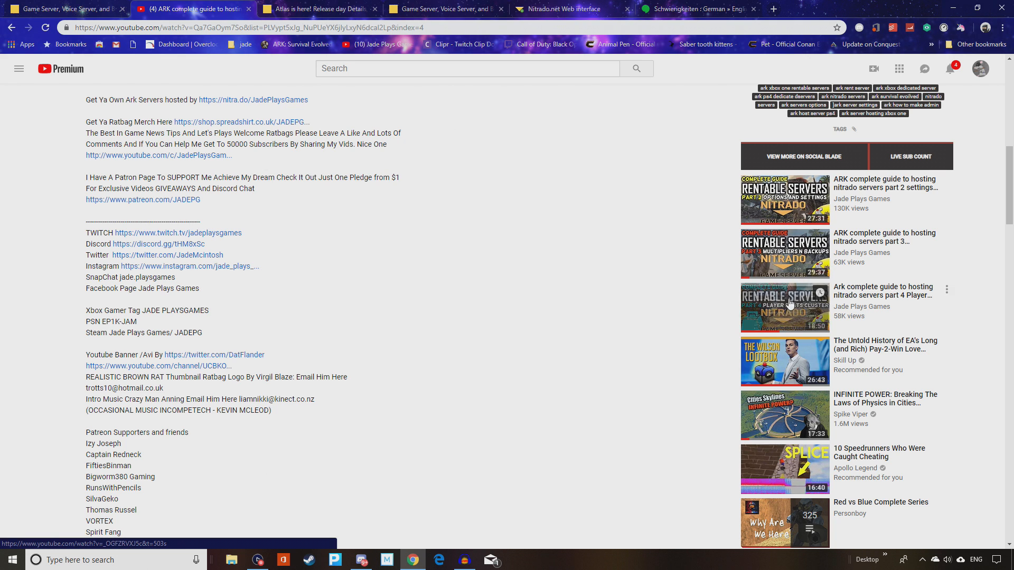
pyautogui.click(347, 12)
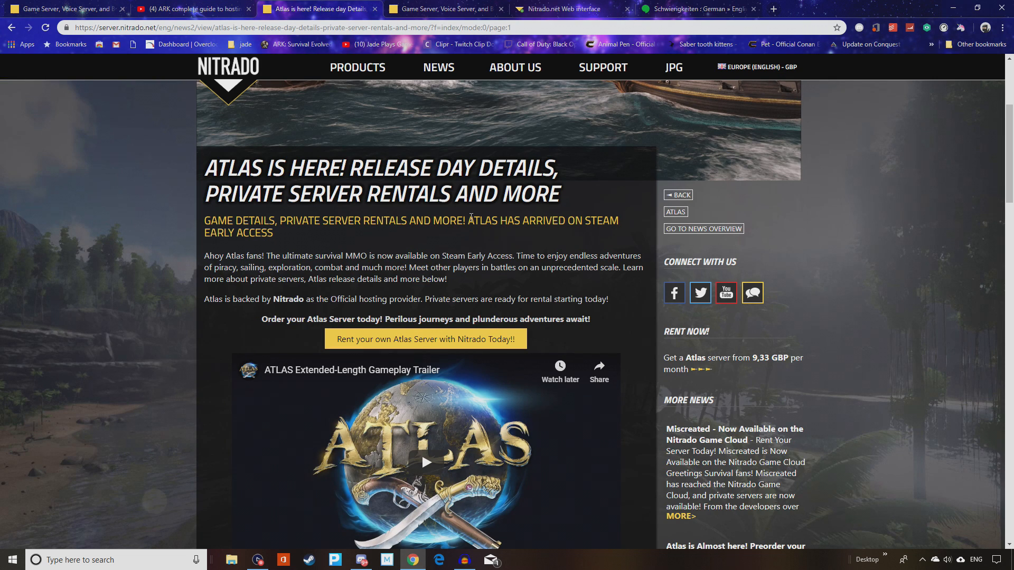
# - Return to the expansion server's settings to review Overwrite Main Settings, and switch to the main server's base settings
pyautogui.hotkey('ctrl', '5')
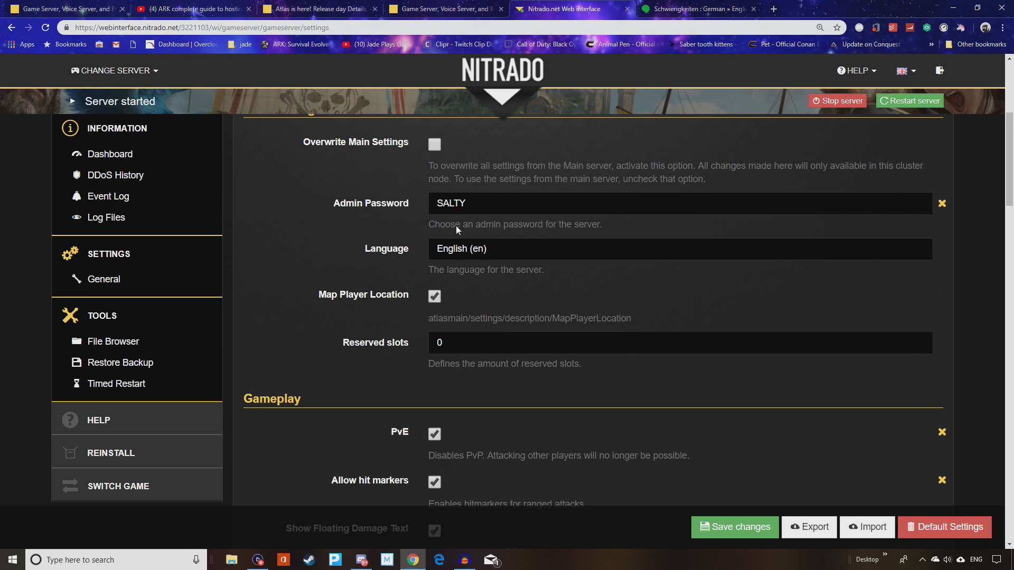
pyautogui.scroll(2, 387, 271)
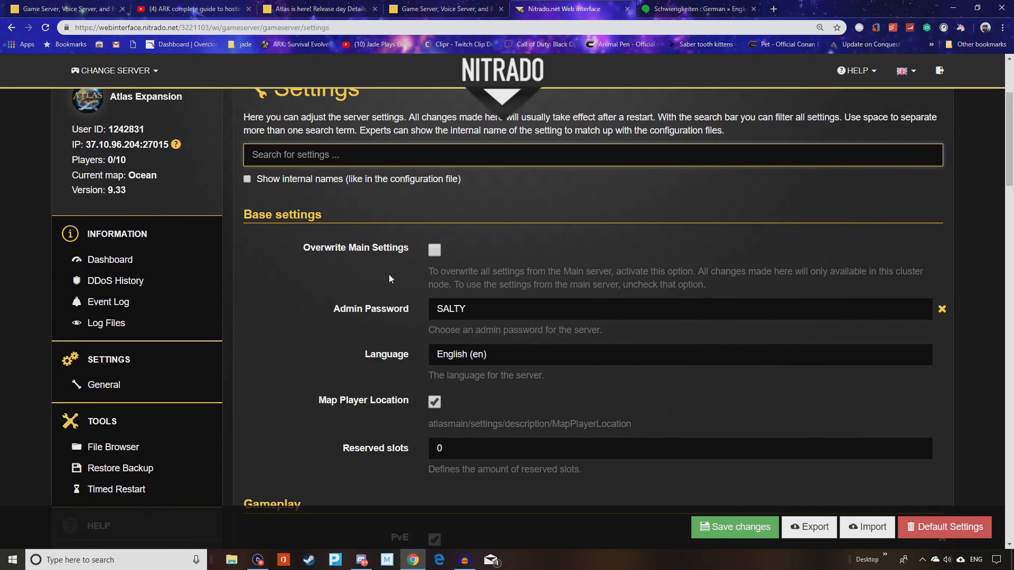
pyautogui.scroll(3, 388, 274)
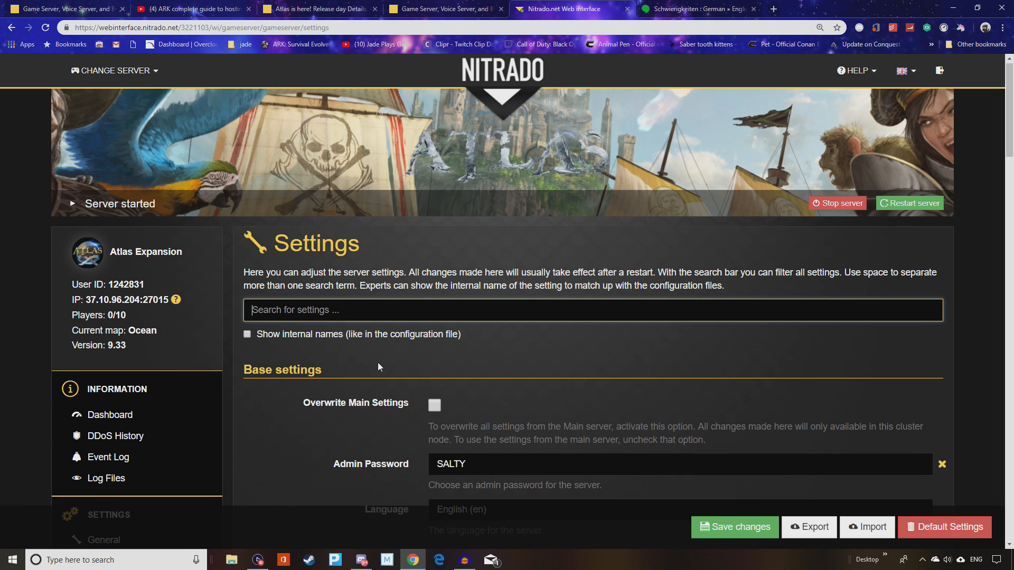
pyautogui.scroll(-3, 378, 362)
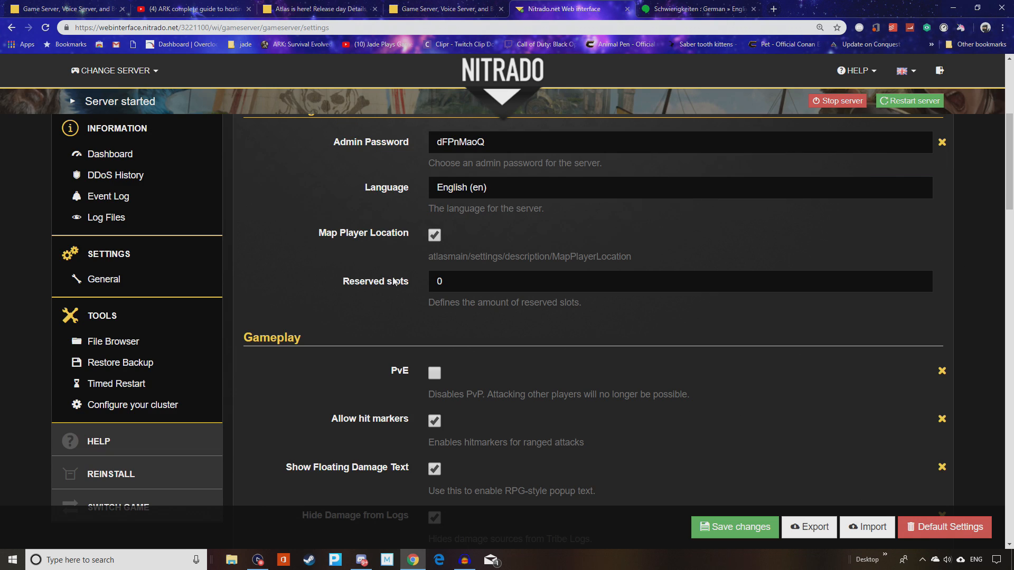
# - Open the main server's cluster configuration and look over its Atlas server grid
pyautogui.click(132, 412)
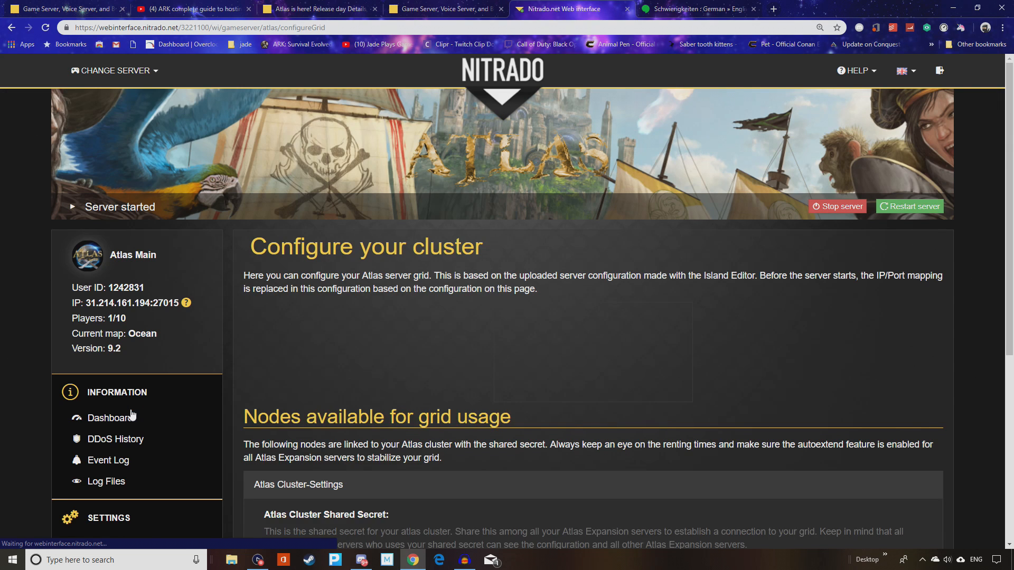
pyautogui.scroll(-4, 489, 407)
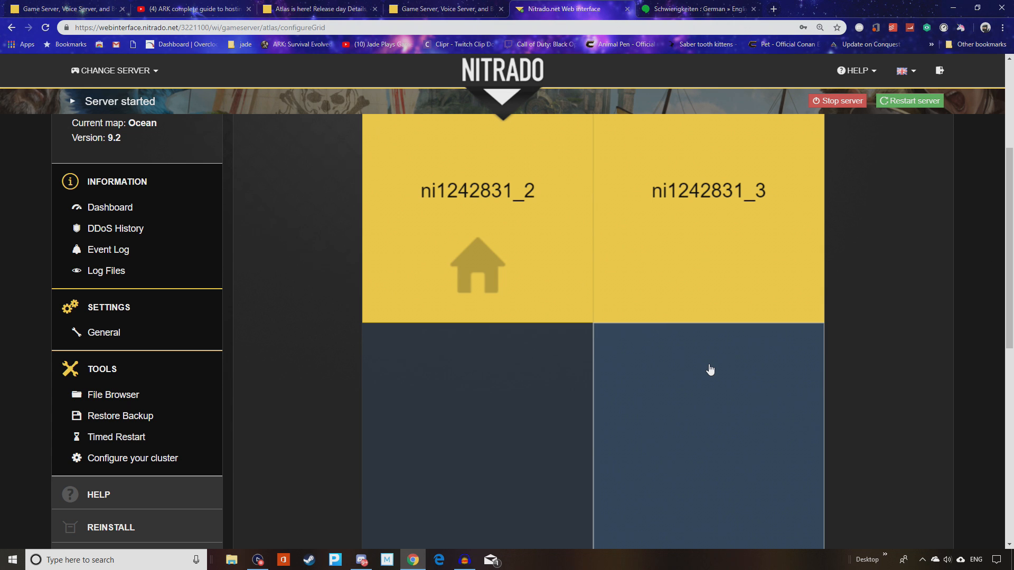
pyautogui.scroll(2, 710, 370)
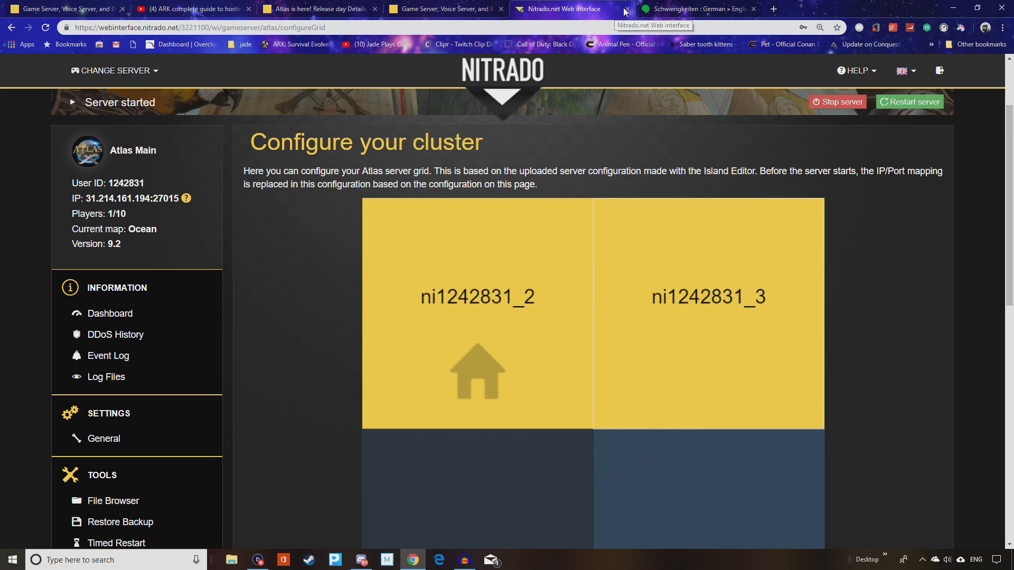
# - Close the Nitrado web interface page and go back to Nitrado's game server rental page
pyautogui.click(666, 9)
pyautogui.click(626, 9)
pyautogui.click(68, 9)
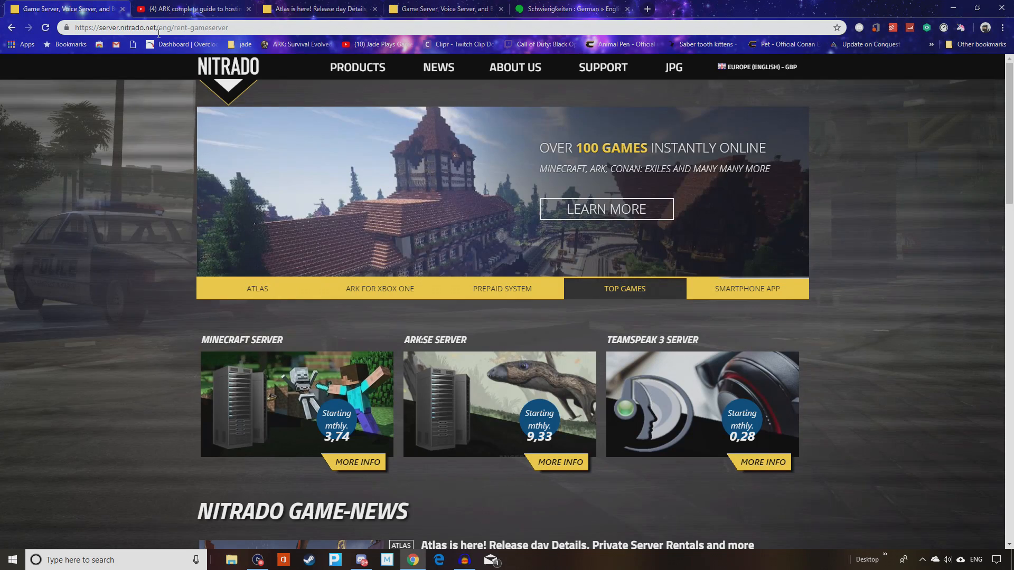